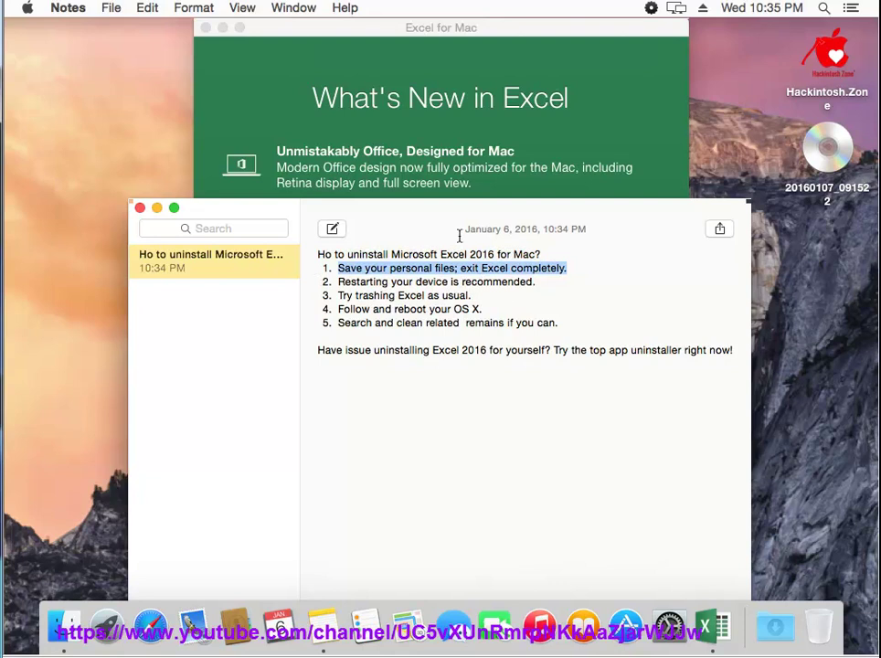
# - Minimize the uninstall note, close Excel's What's New window and quit Excel completely
pyautogui.click(156, 207)
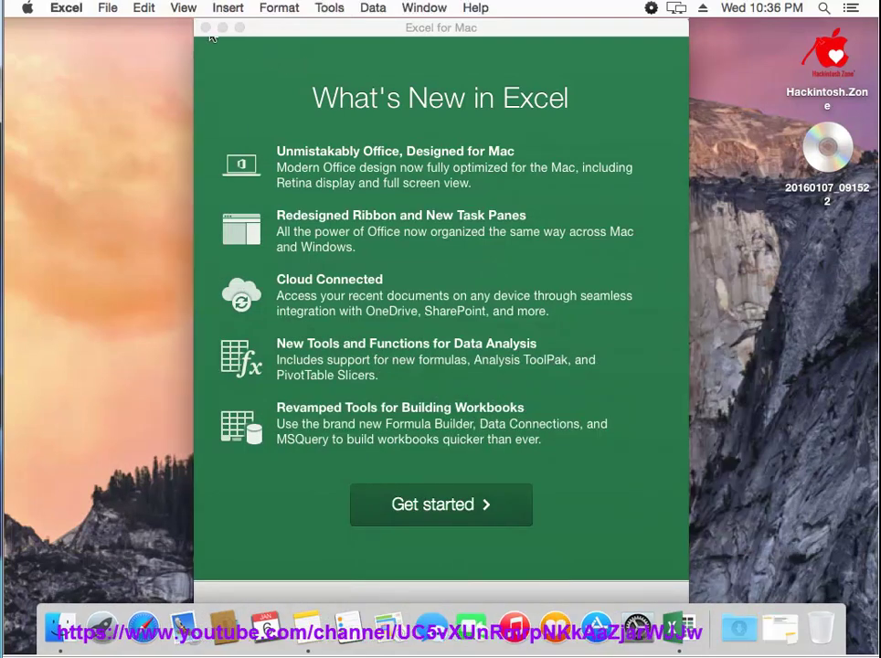
pyautogui.click(205, 28)
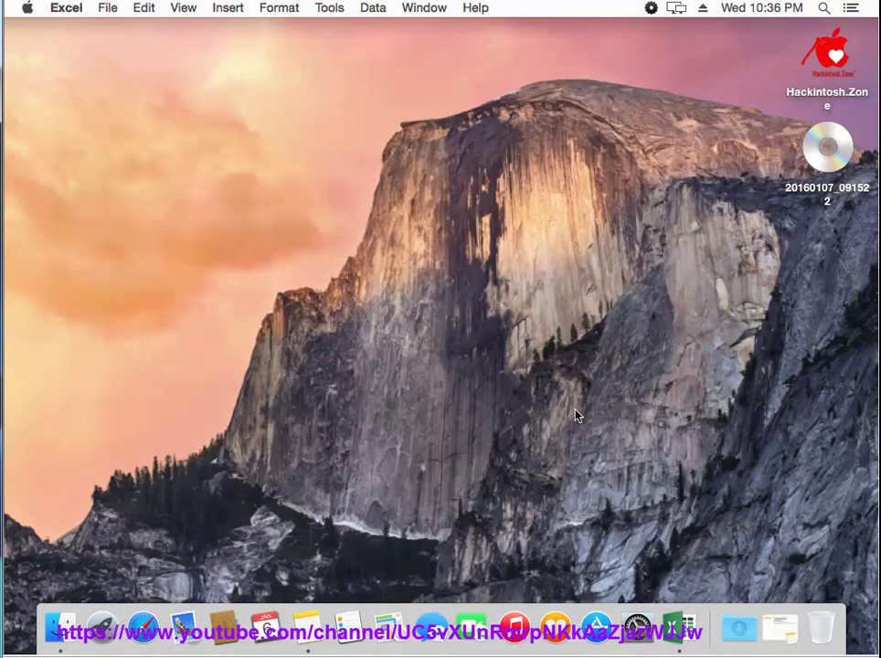
pyautogui.rightClick(678, 629)
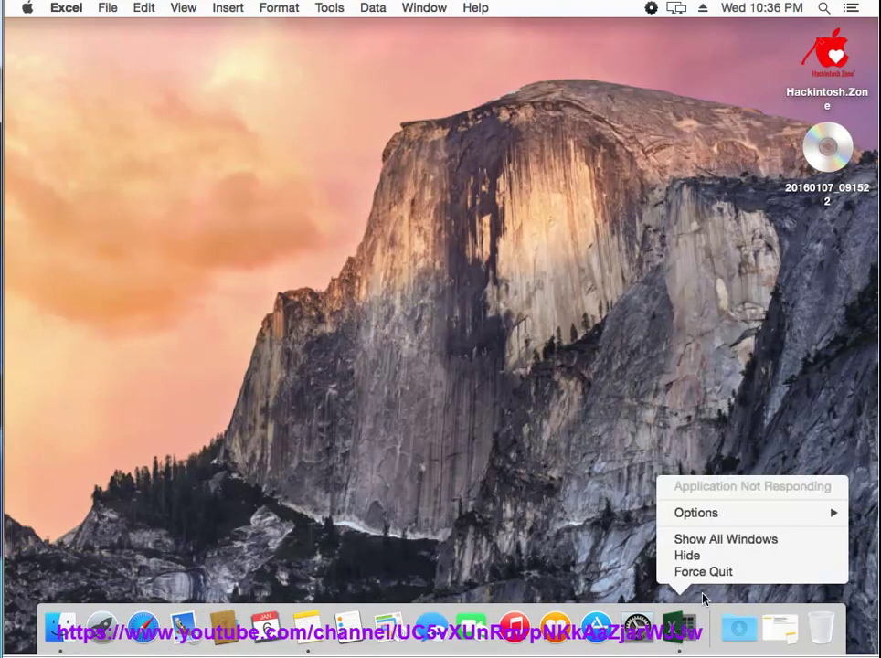
pyautogui.click(693, 556)
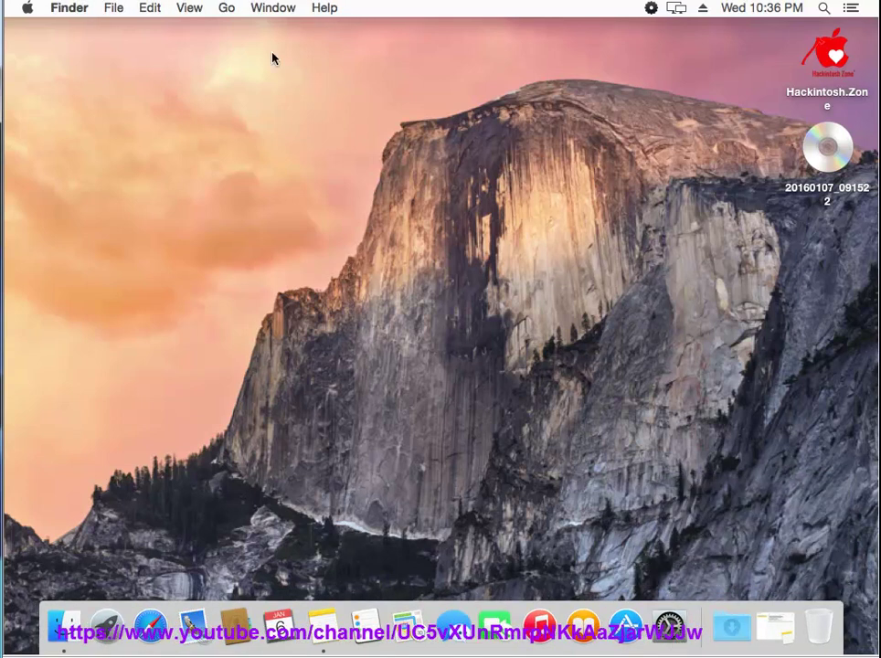
# - Search this Mac for "monito" and open Activity Monitor from the results
pyautogui.click(227, 9)
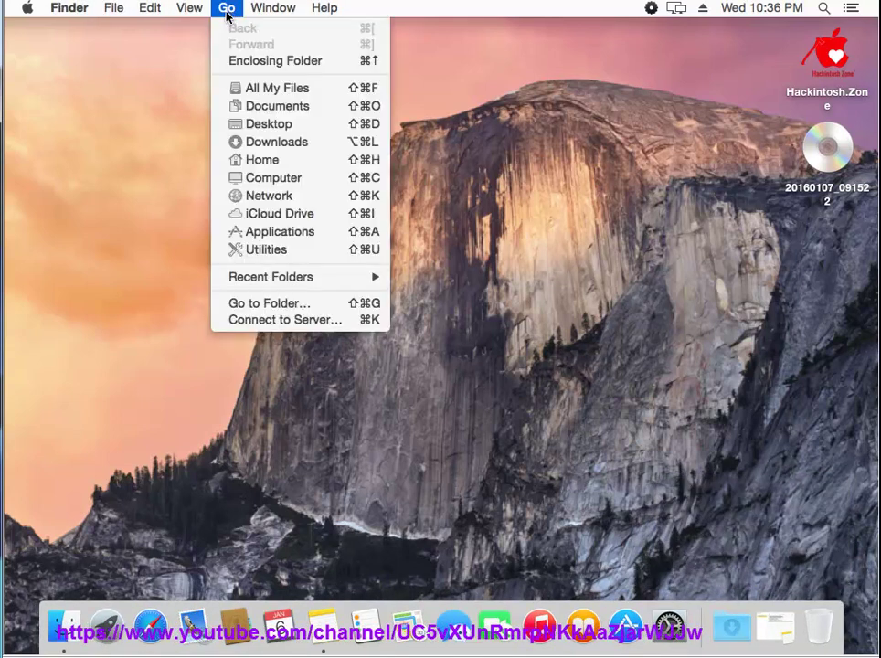
pyautogui.click(255, 181)
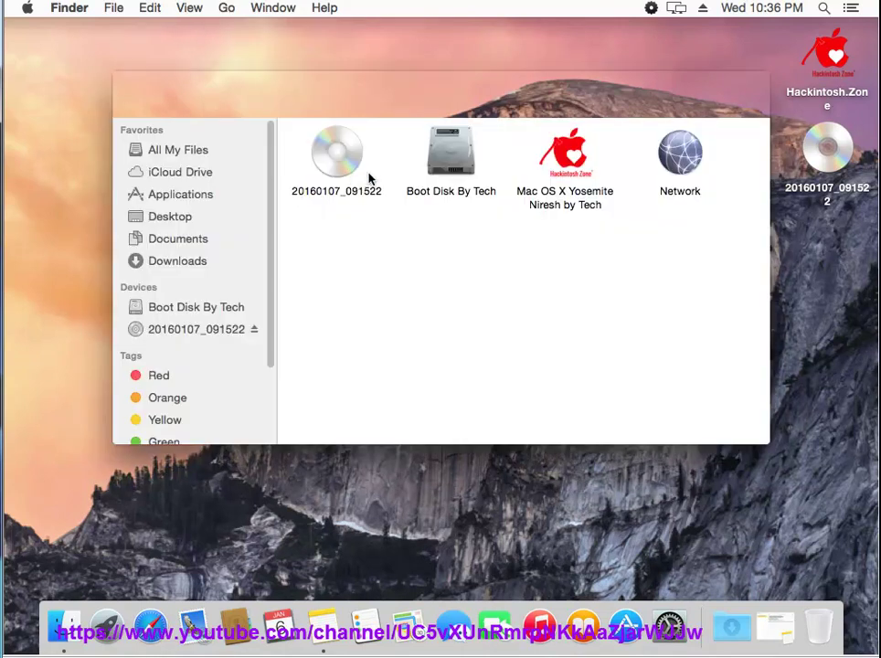
pyautogui.click(683, 94)
pyautogui.write('monitro')
pyautogui.press('BackSpace')
pyautogui.press('BackSpace')
pyautogui.write('o')
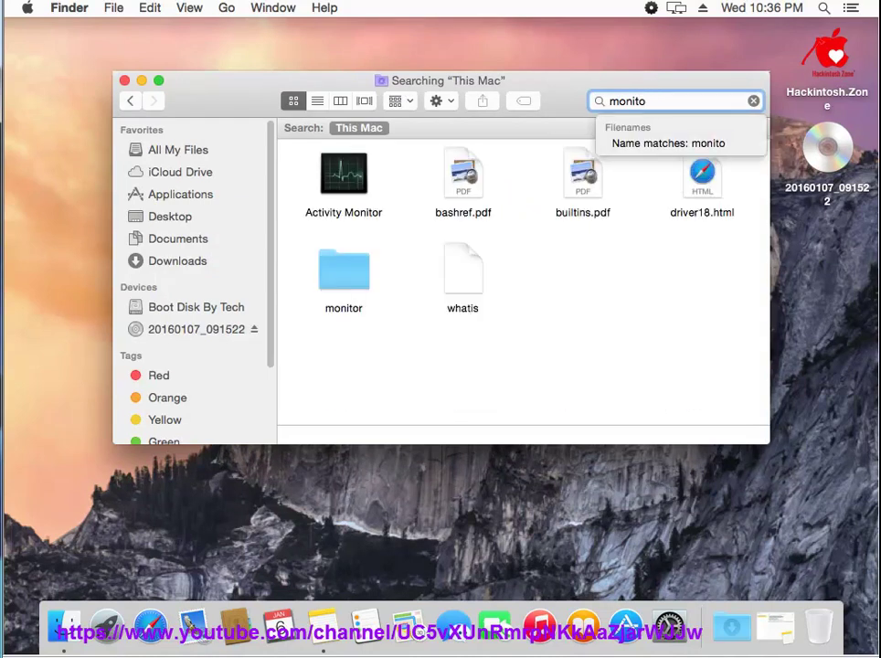
pyautogui.doubleClick(335, 183)
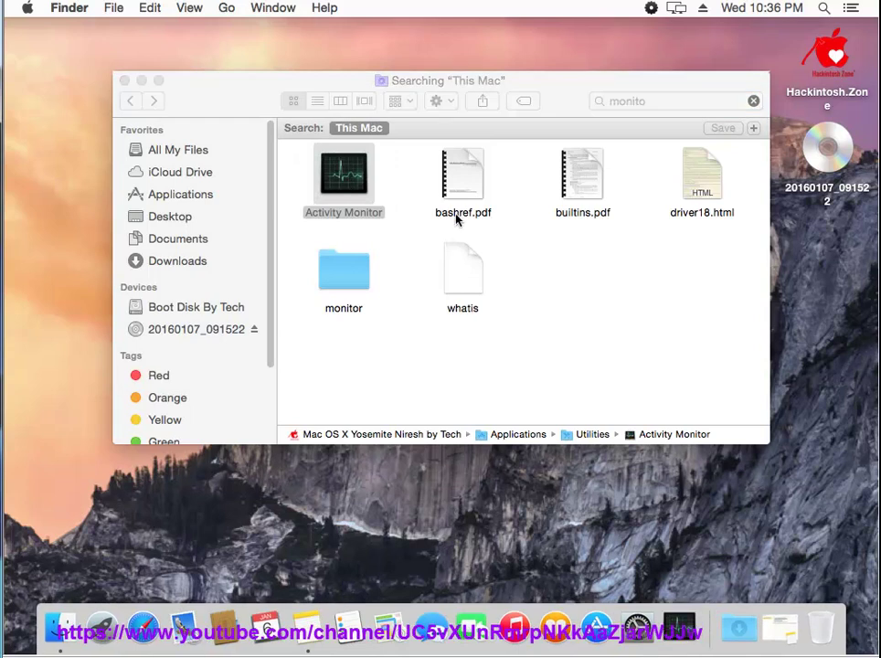
# - Check the running processes in Activity Monitor for leftover Excel processes, and close its window and the file search window
pyautogui.click(356, 243)
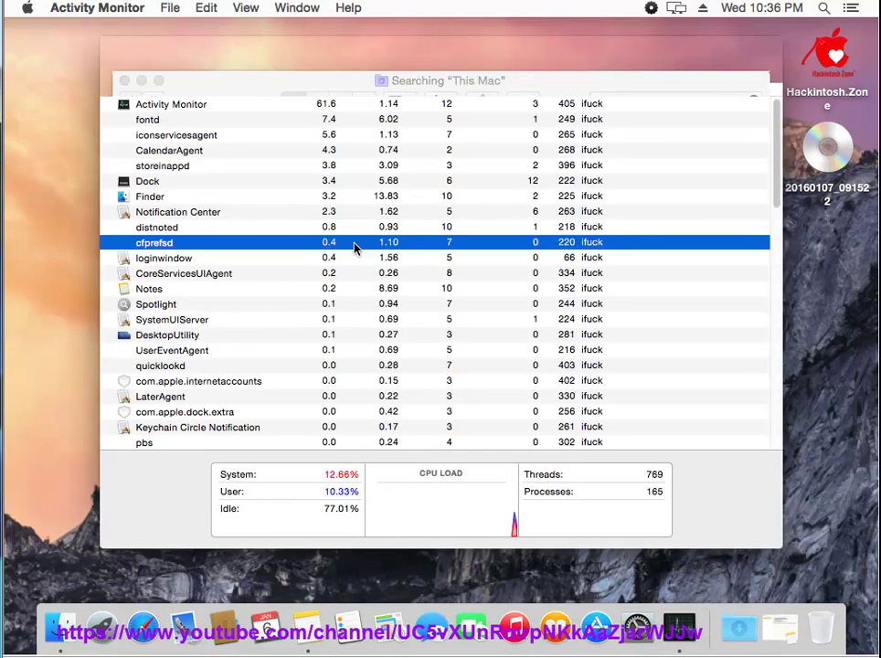
pyautogui.write('md')
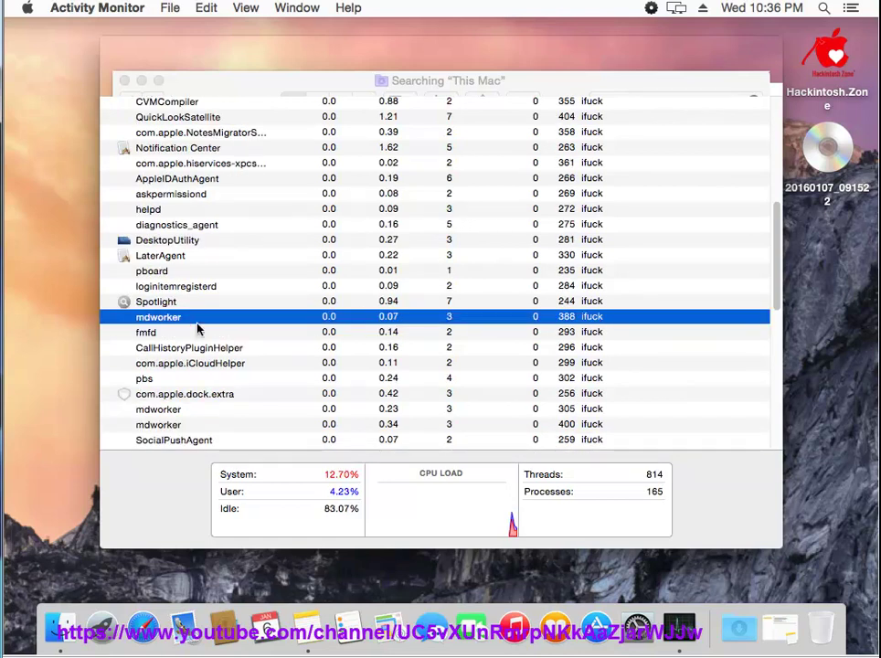
pyautogui.scroll(3, 198, 328)
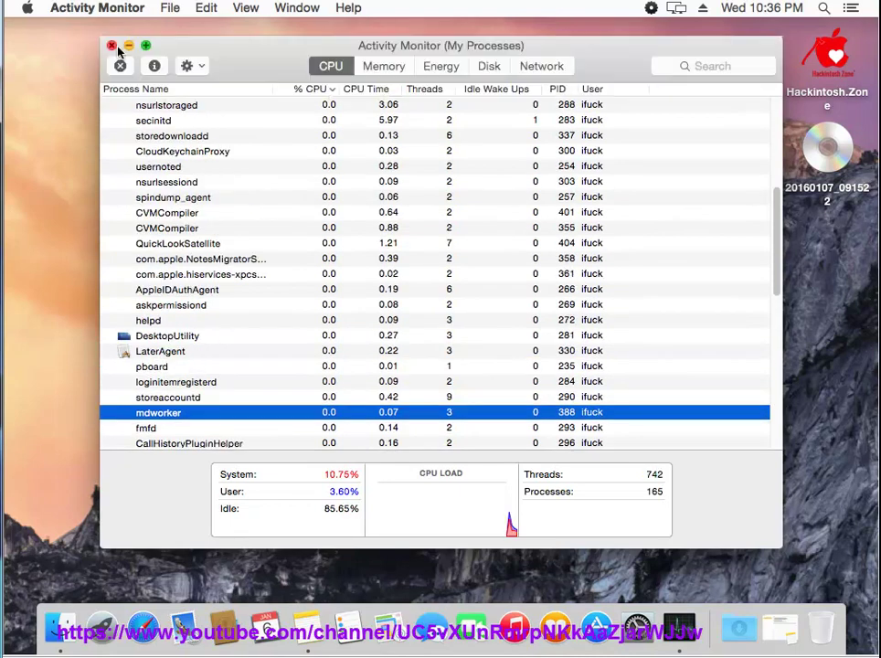
pyautogui.click(111, 45)
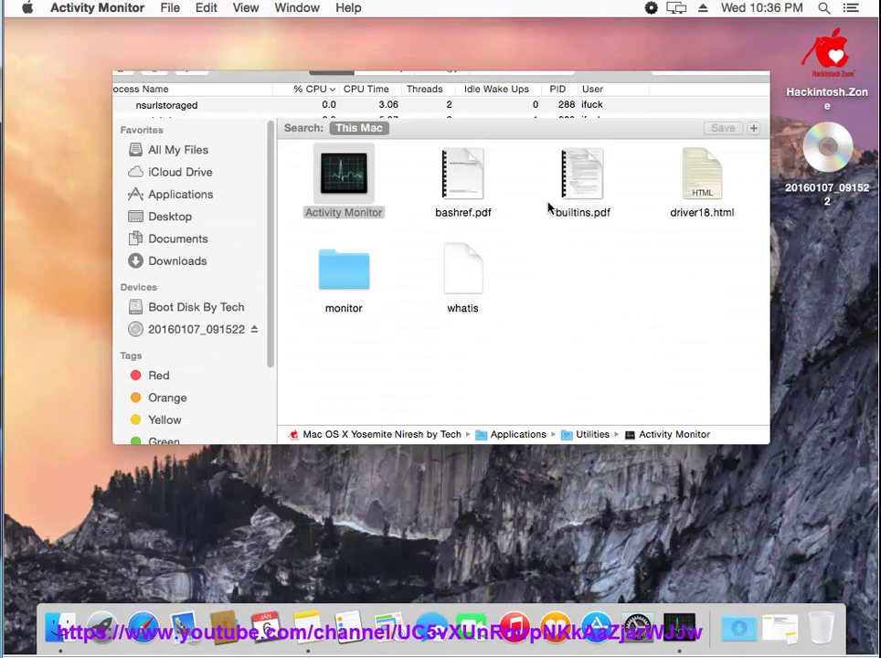
pyautogui.click(128, 83)
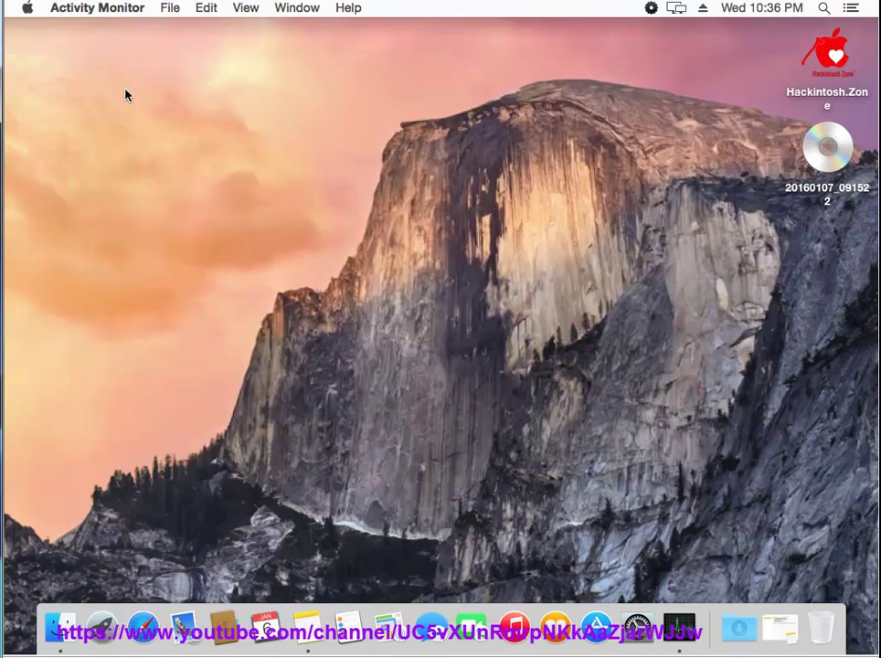
# - Highlight the line "Restarting your device is recommended." in the uninstall note and minimize the note
pyautogui.click(297, 636)
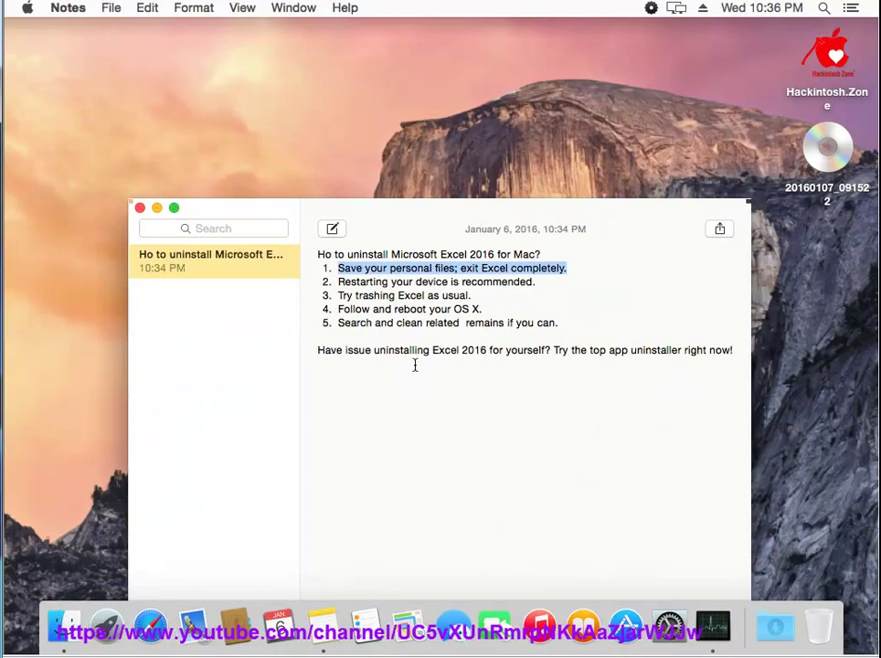
pyautogui.moveTo(555, 284); pyautogui.dragTo(328, 283)
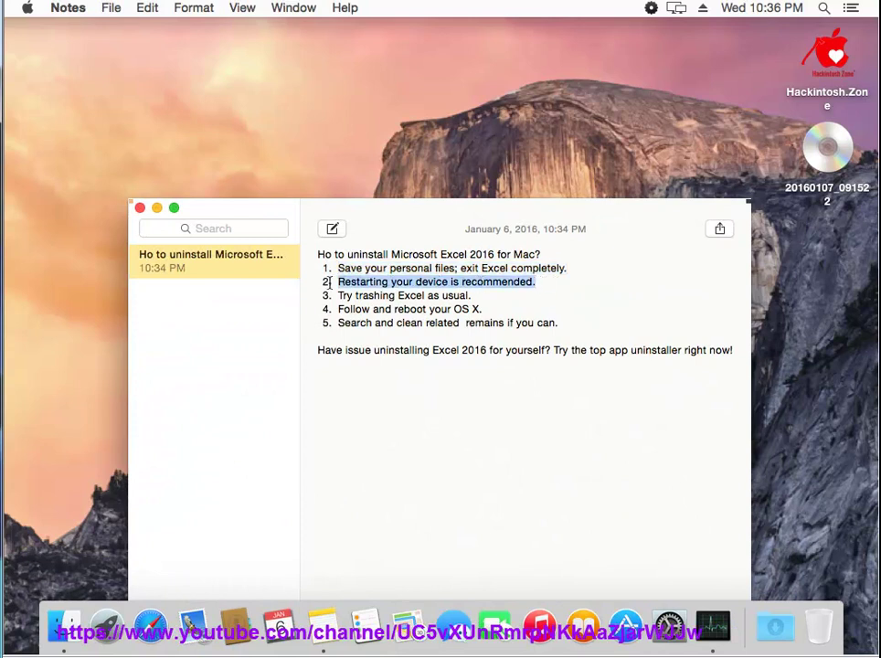
pyautogui.click(158, 206)
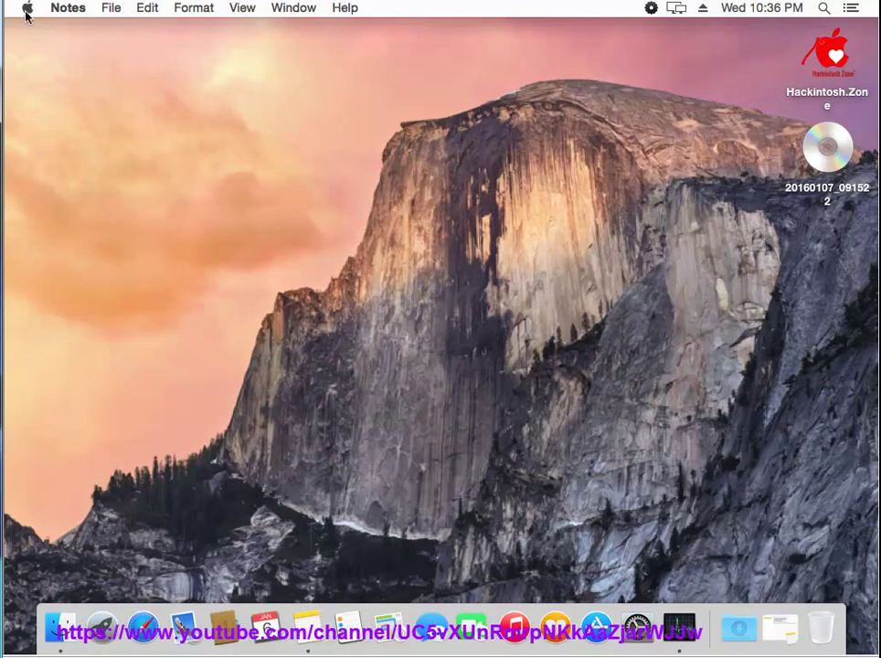
pyautogui.click(27, 11)
pyautogui.click(87, 185)
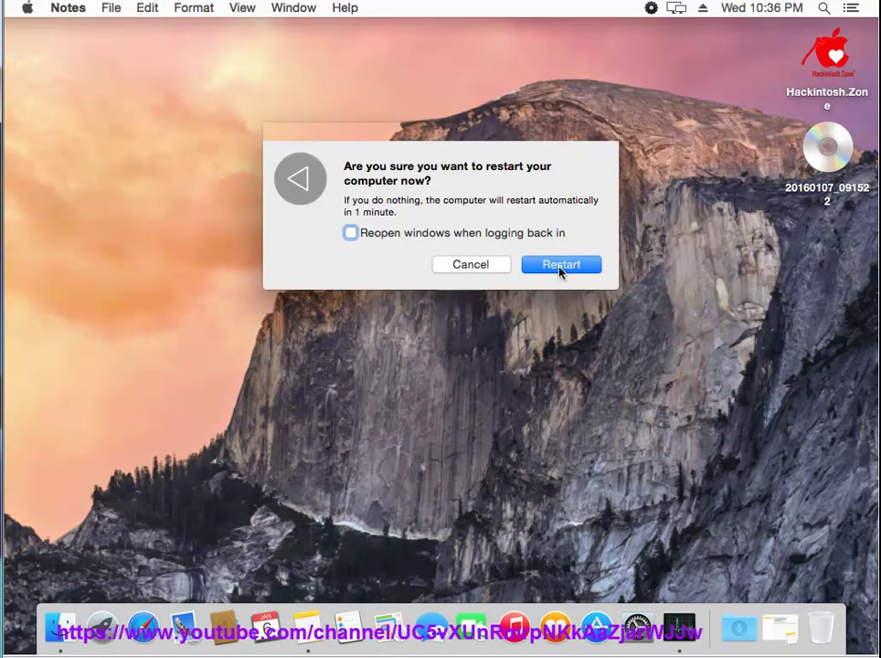
pyautogui.click(465, 267)
# - Reopen the uninstall note, highlight the line "Try trashing Excel as usual." and minimize the note
pyautogui.click(305, 630)
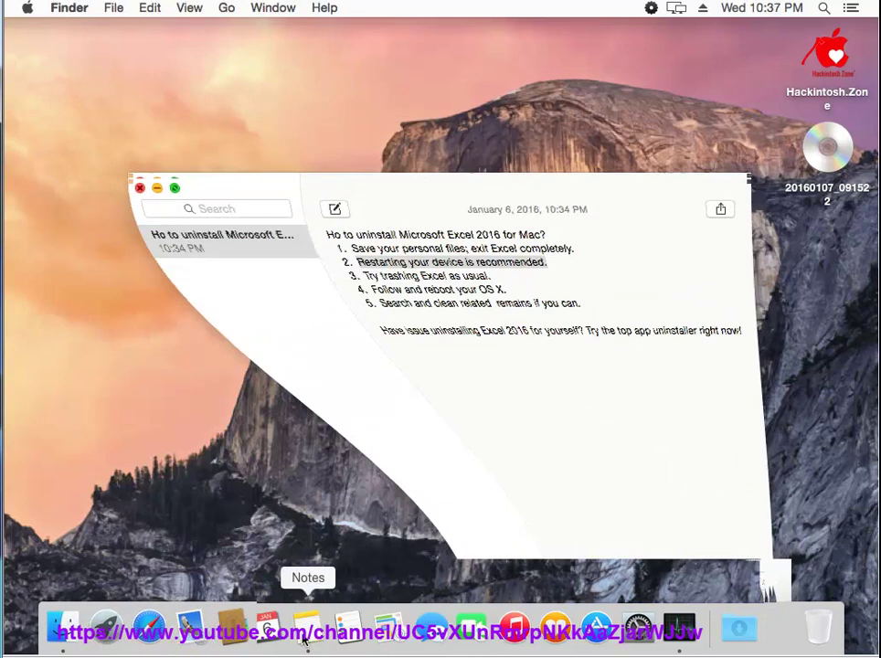
pyautogui.moveTo(512, 297); pyautogui.dragTo(299, 293)
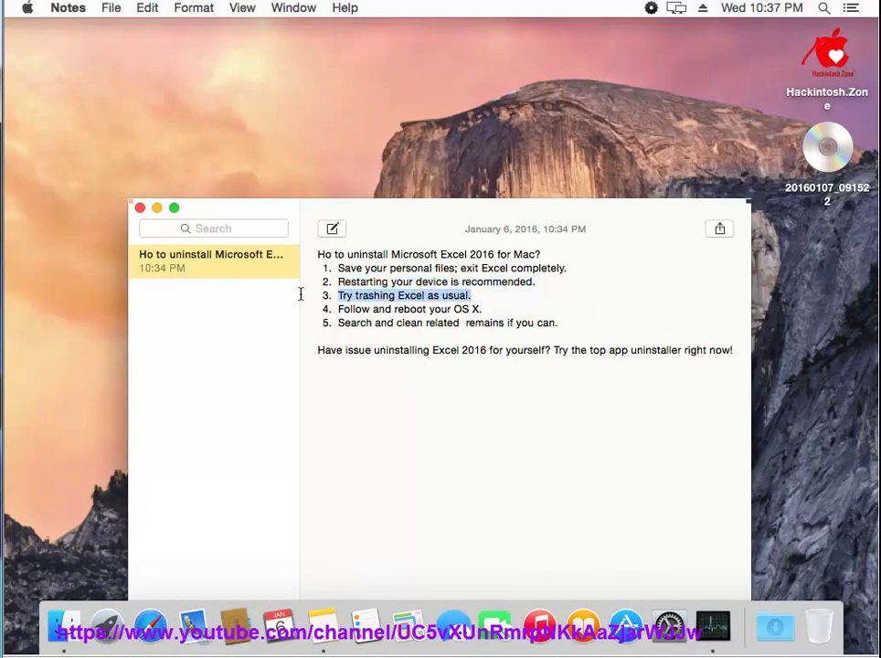
pyautogui.click(156, 208)
# - Move Microsoft Excel from the Applications folder to the Trash, authorizing it with the account password, and close the folder window
pyautogui.click(228, 11)
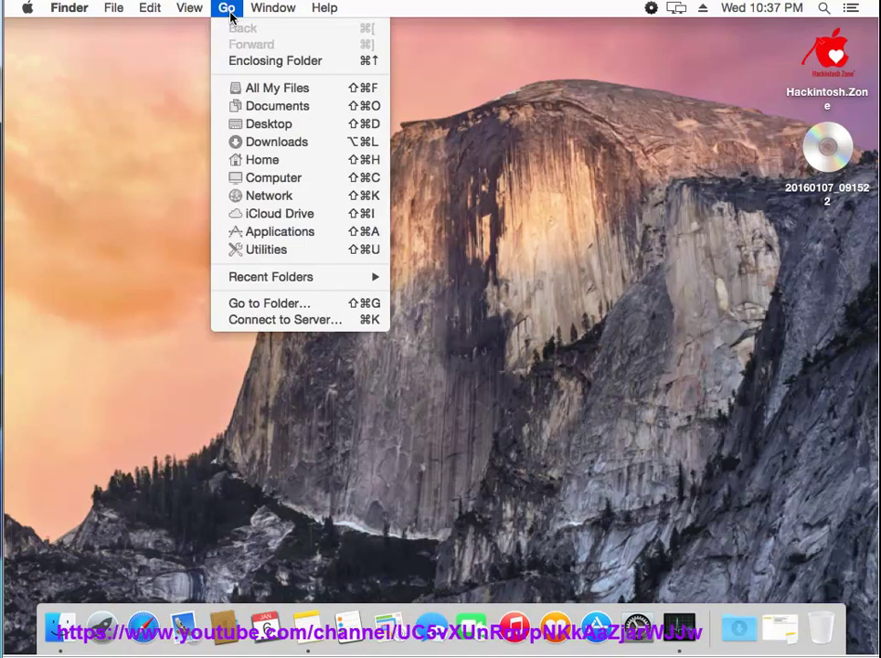
pyautogui.click(269, 234)
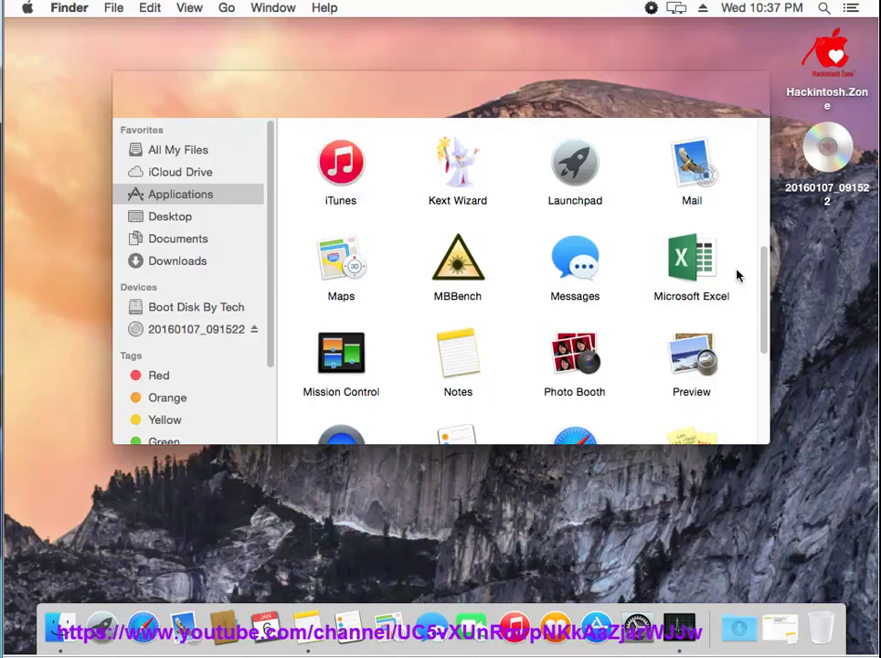
pyautogui.click(684, 245)
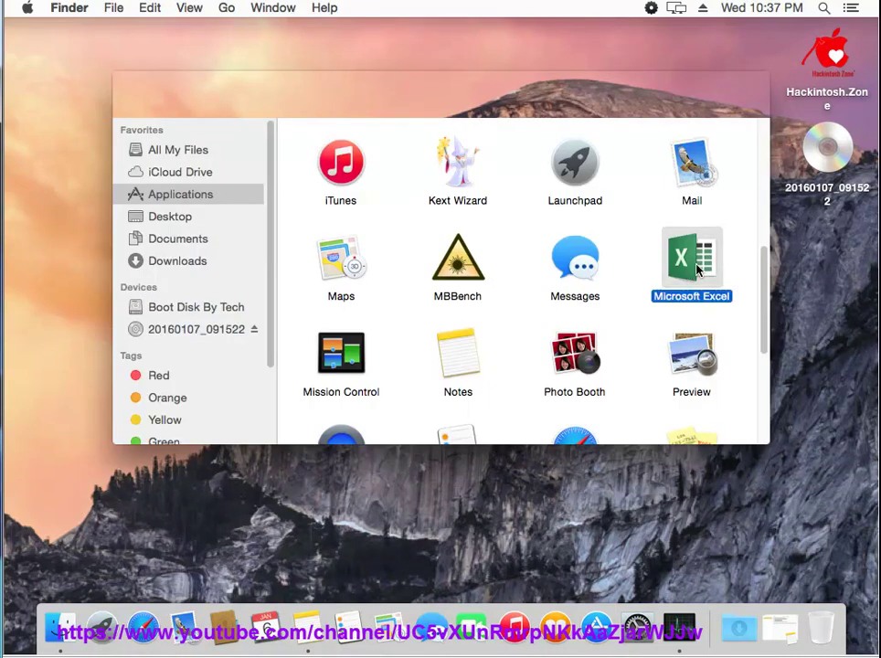
pyautogui.rightClick(700, 256)
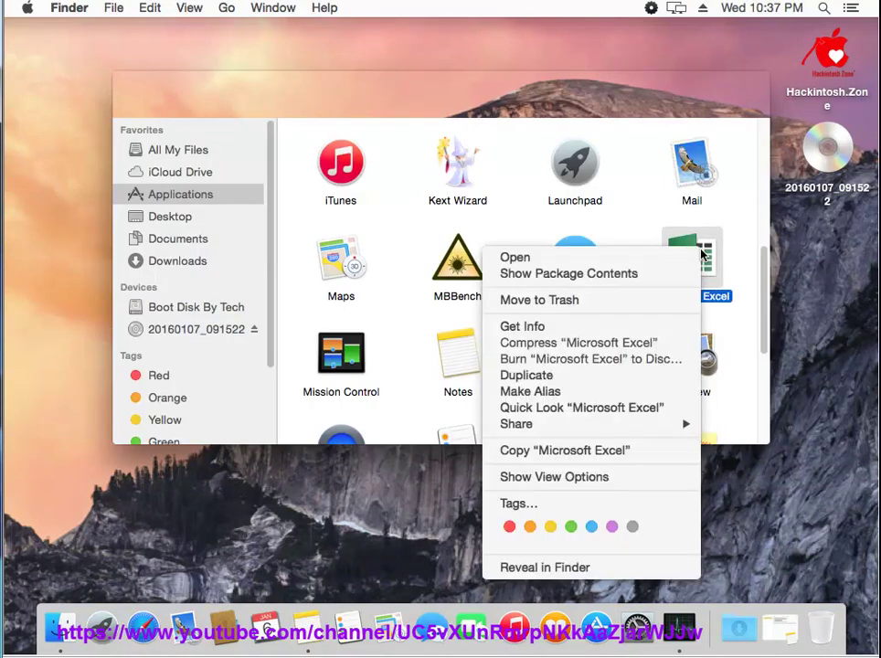
pyautogui.click(677, 300)
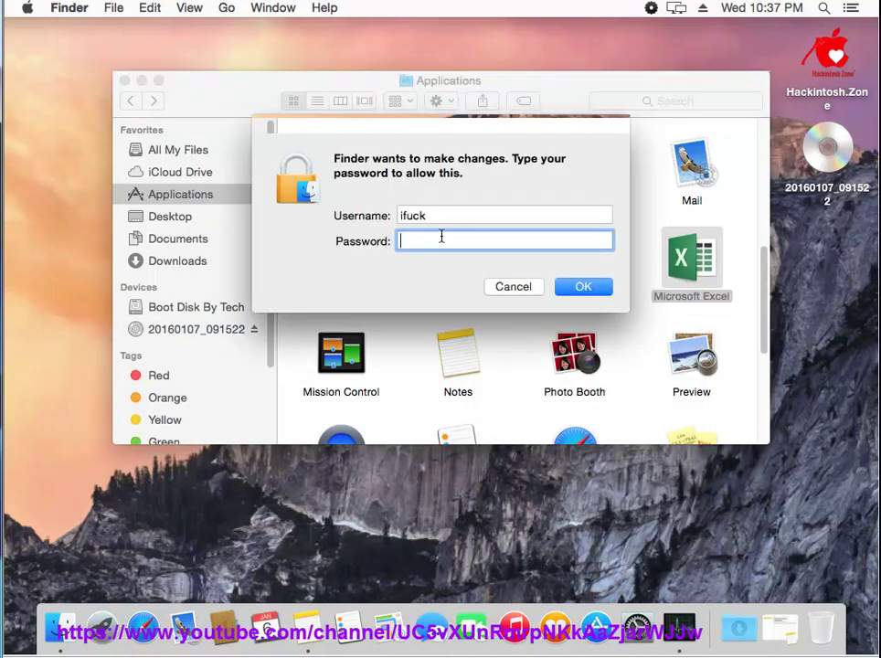
pyautogui.write('•')
pyautogui.click(593, 289)
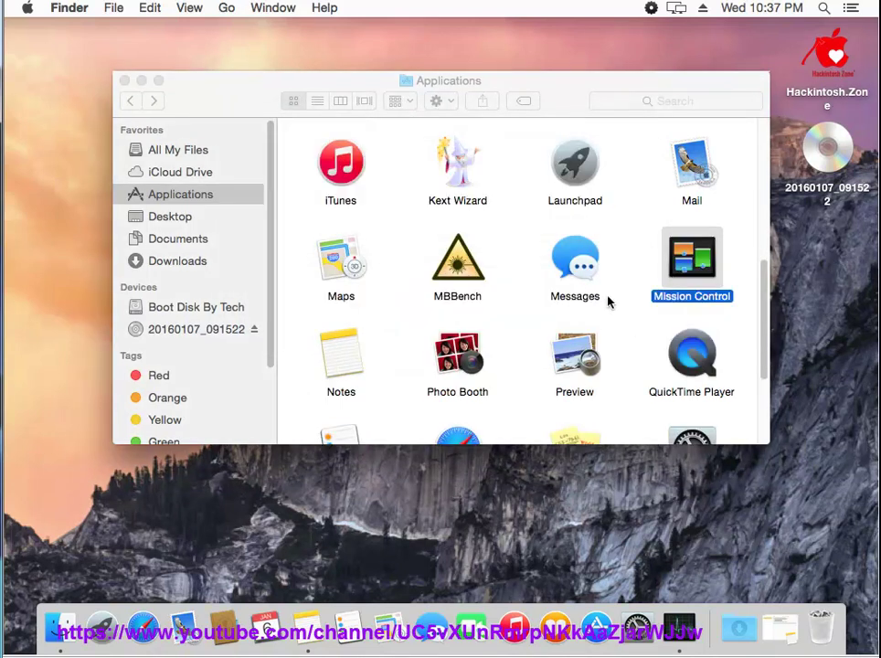
pyautogui.click(123, 80)
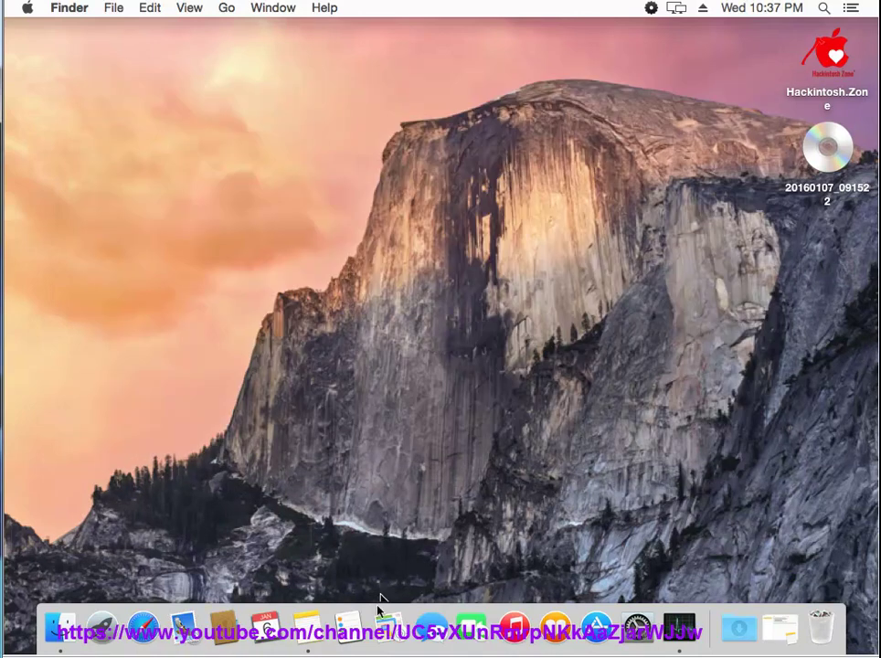
# - Bring back the uninstall note, highlight the line "Follow and reboot your OS X." and minimize the note
pyautogui.click(308, 627)
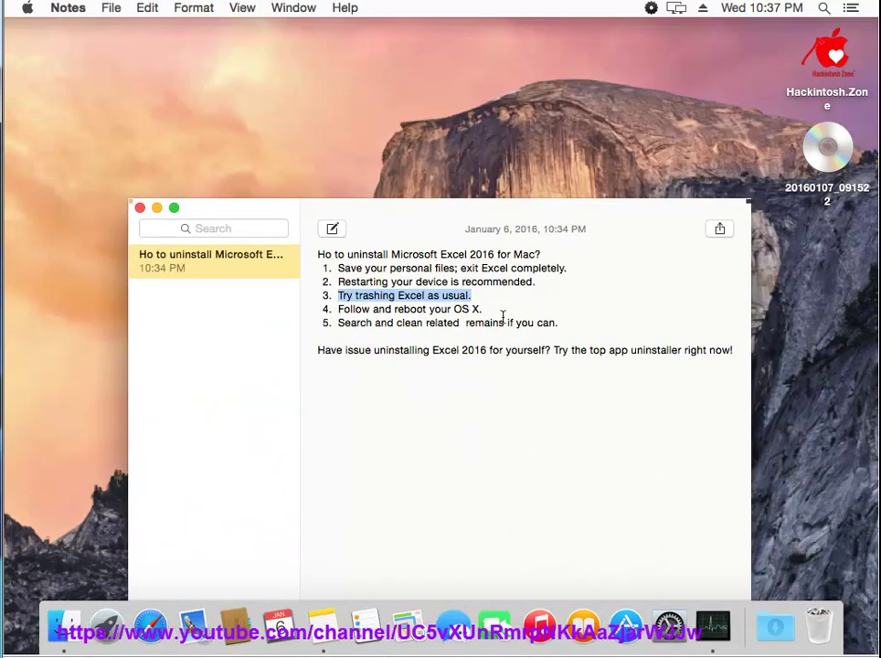
pyautogui.moveTo(508, 311); pyautogui.dragTo(311, 312)
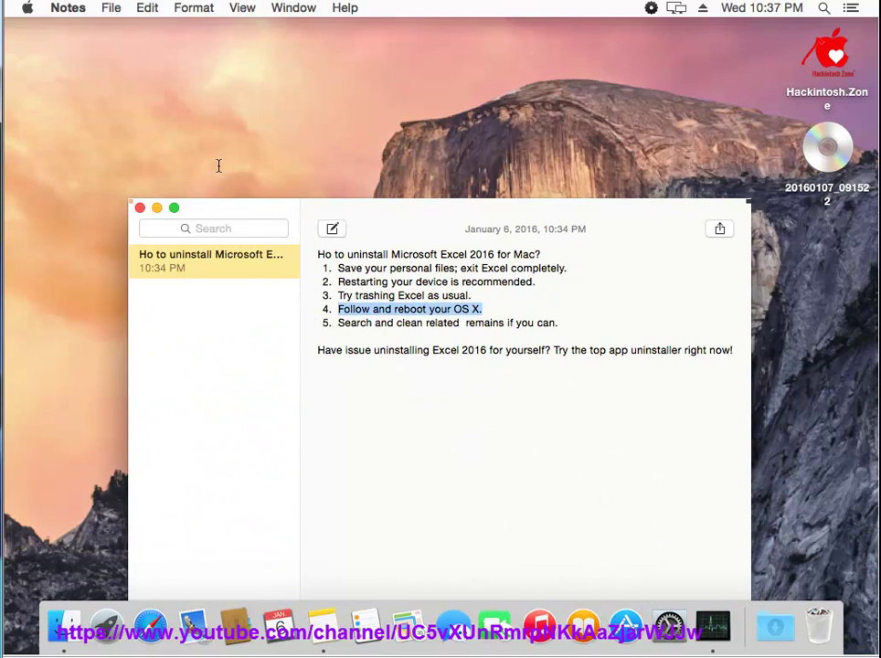
pyautogui.click(157, 207)
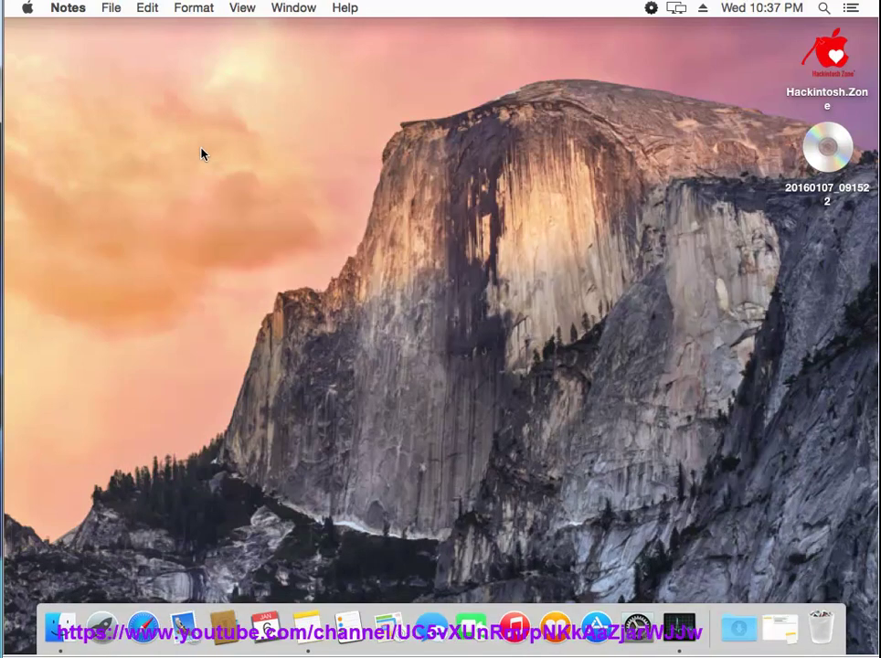
pyautogui.click(28, 7)
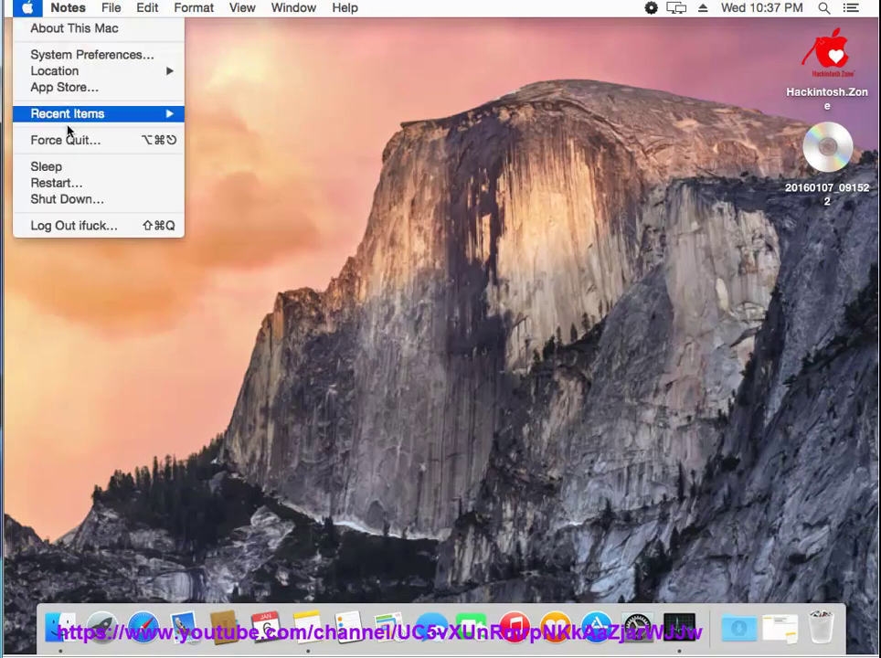
pyautogui.click(80, 203)
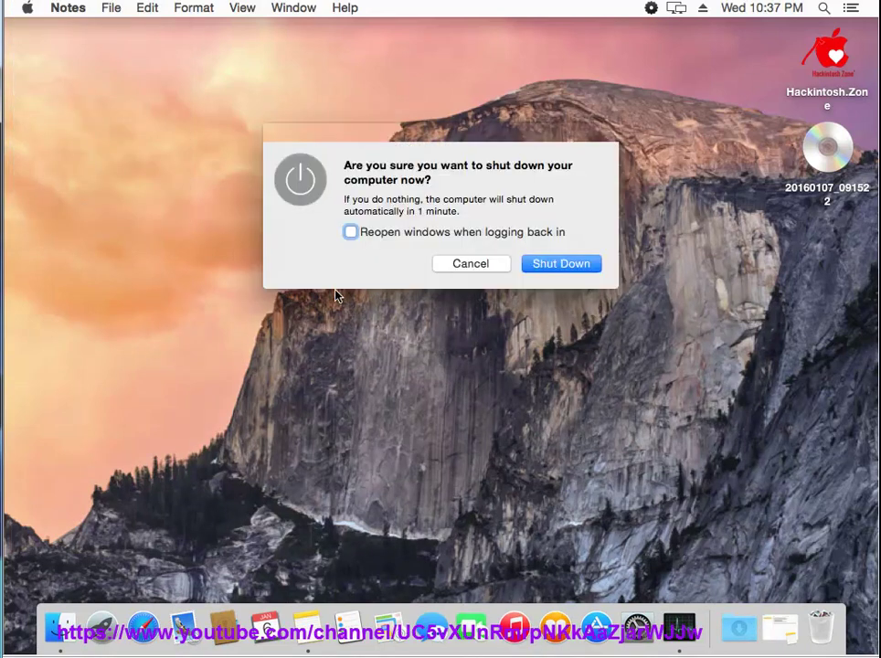
pyautogui.click(471, 263)
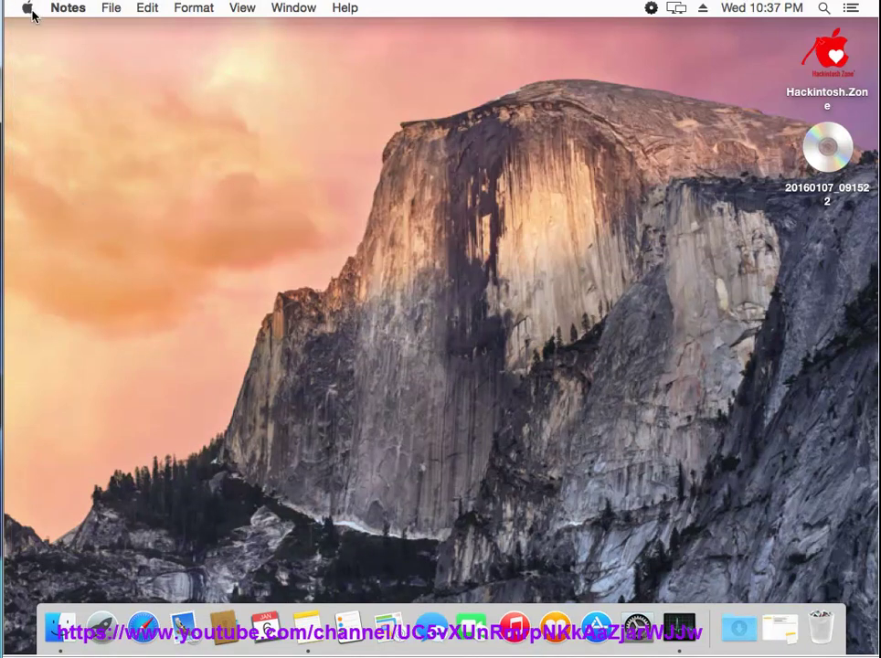
pyautogui.click(29, 9)
pyautogui.click(78, 182)
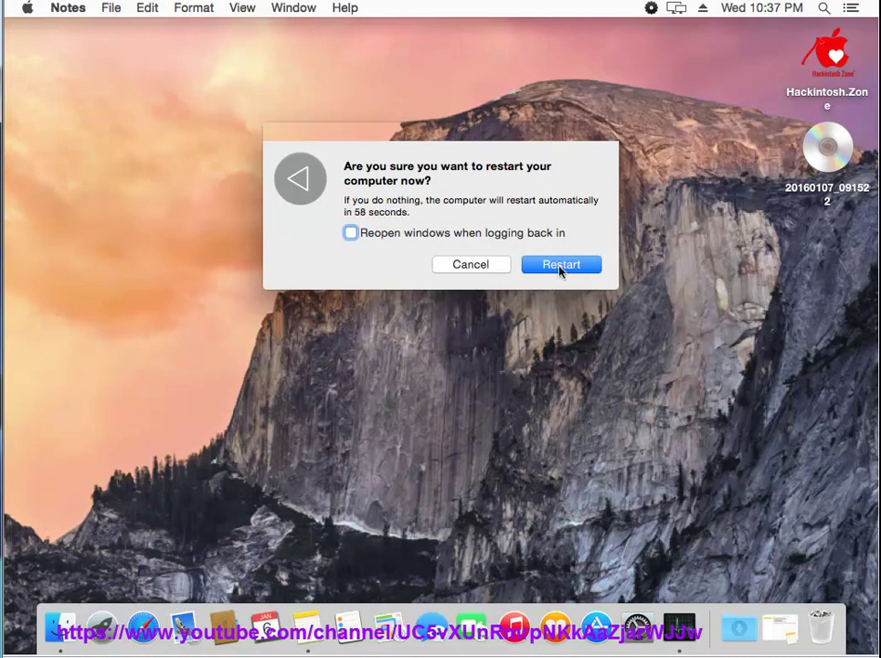
pyautogui.click(471, 265)
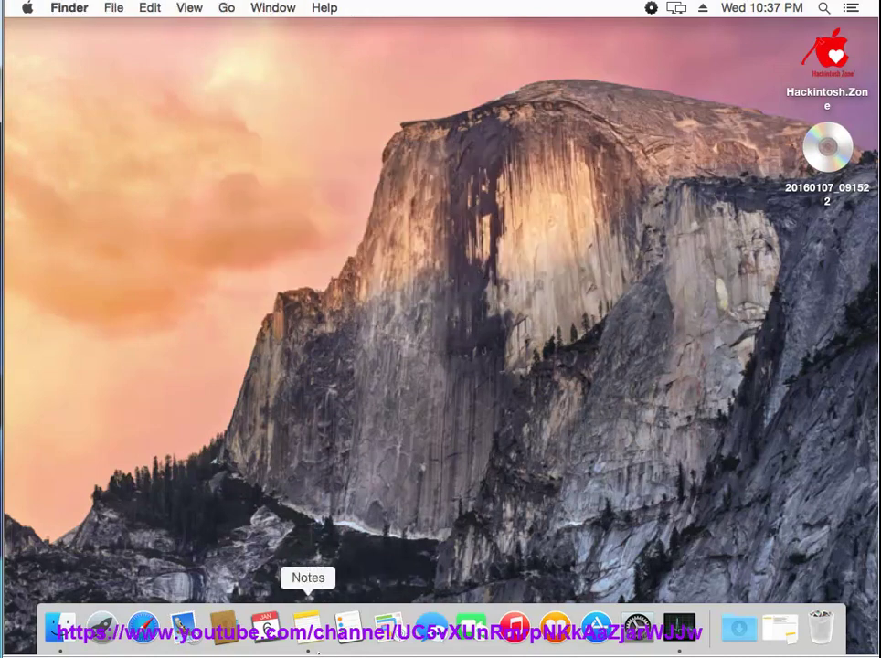
# - Reopen the uninstall note, highlight the line "Search and clean related remains if you can." and minimize the note
pyautogui.click(303, 640)
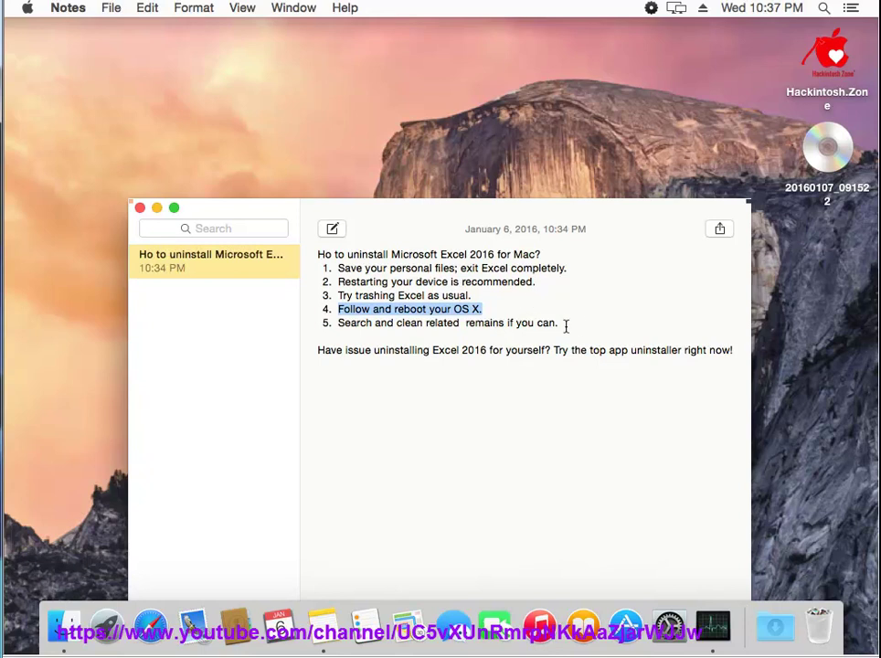
pyautogui.moveTo(583, 322); pyautogui.dragTo(302, 319)
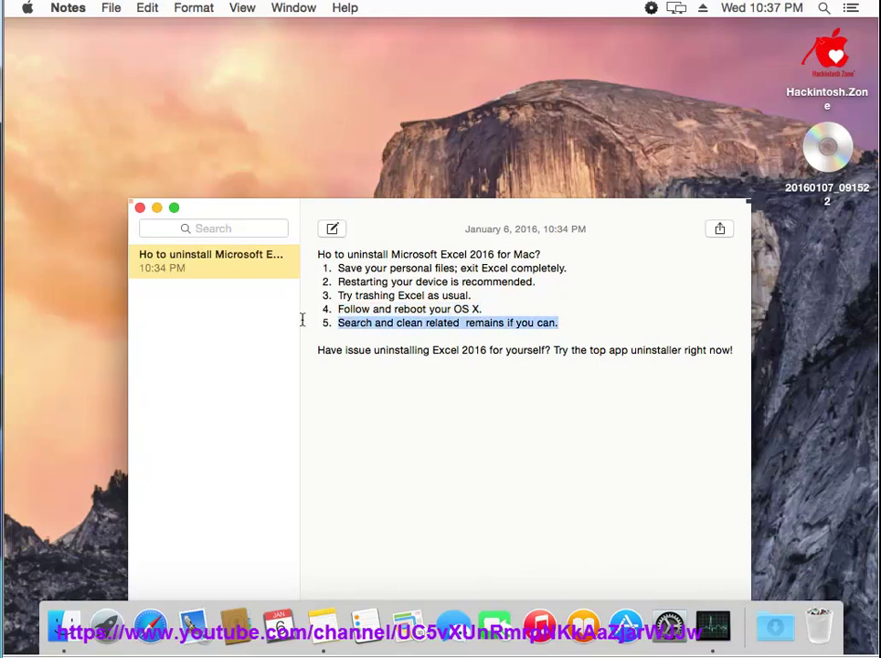
pyautogui.click(158, 208)
pyautogui.click(275, 108)
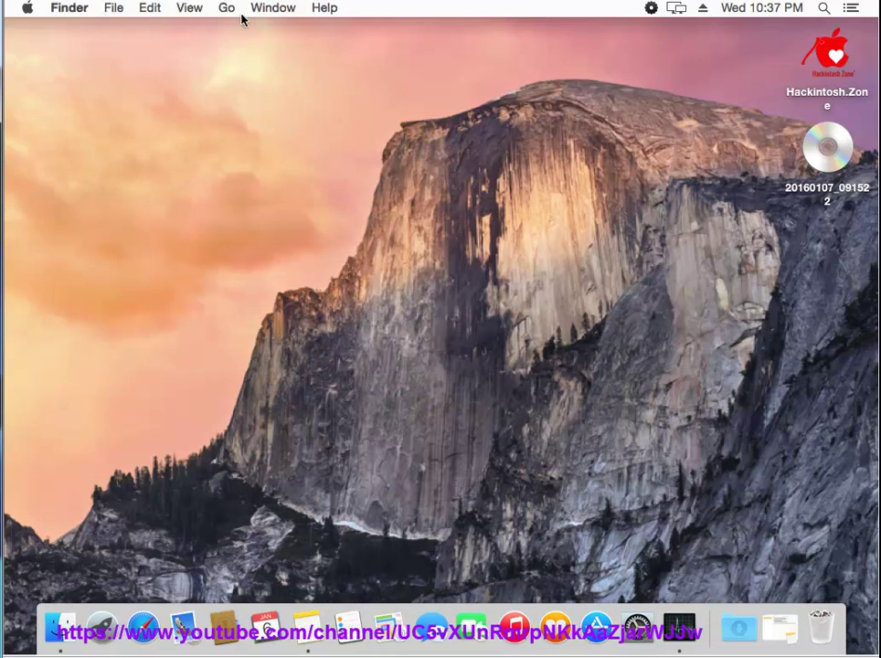
# - Open the Computer location in Finder and search this Mac for "MICROSOFT"
pyautogui.click(227, 7)
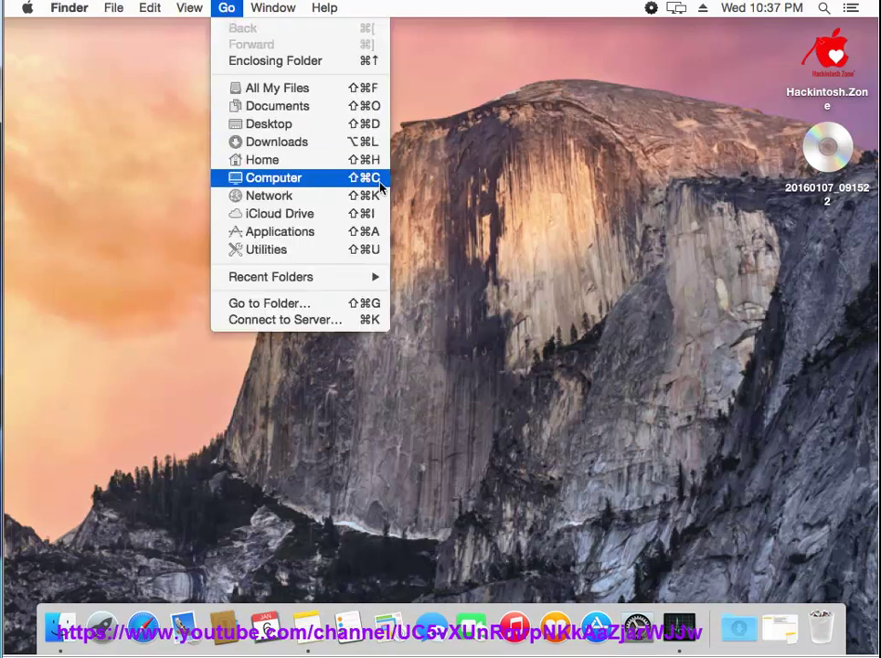
pyautogui.click(366, 178)
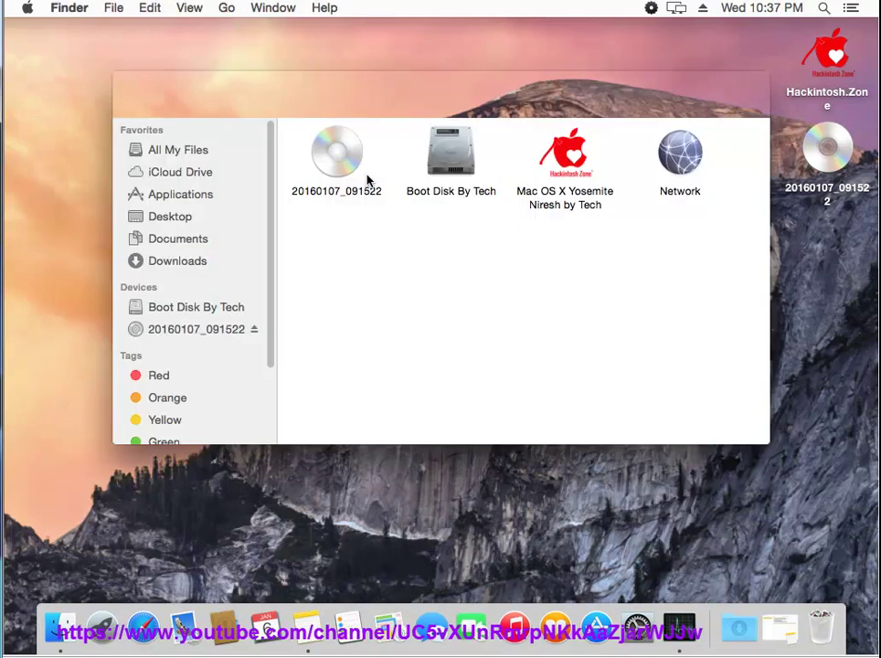
pyautogui.click(677, 100)
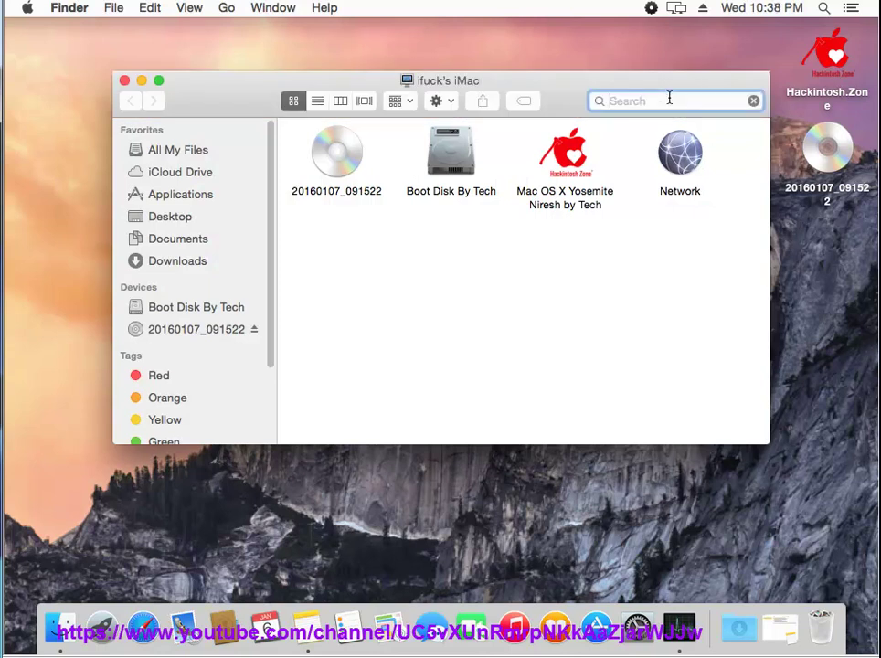
pyautogui.write('M')
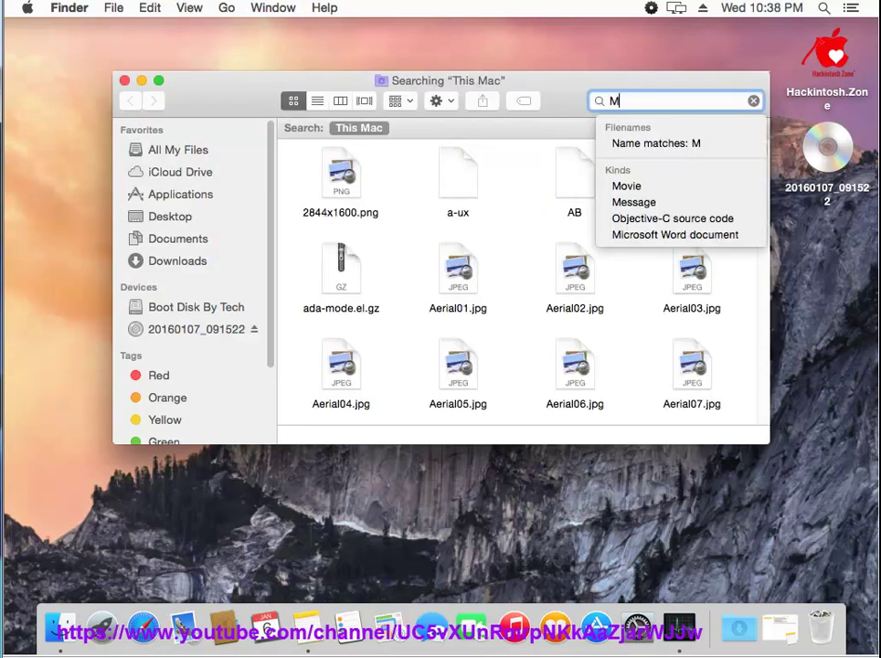
pyautogui.write('ICRO')
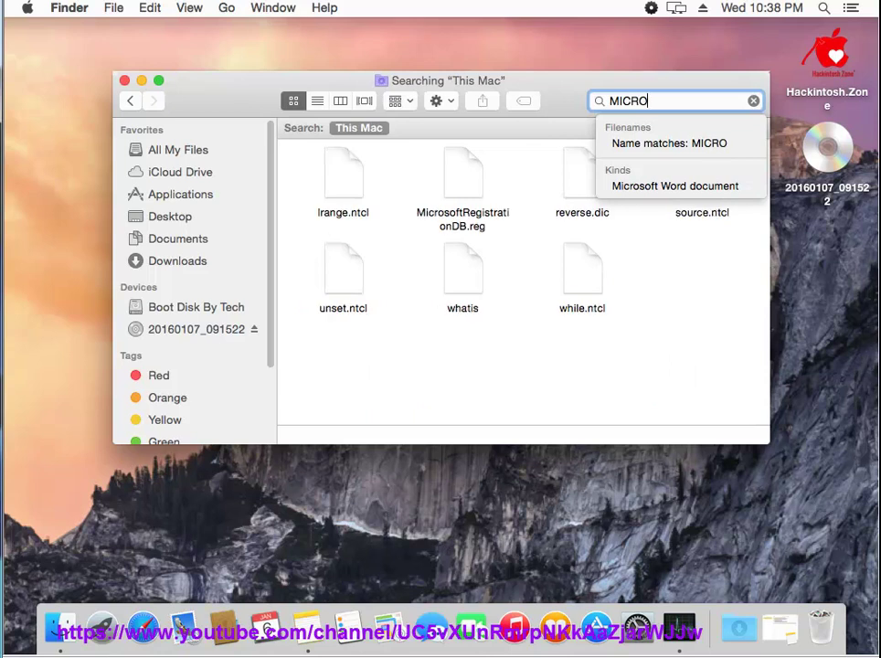
pyautogui.write('SOFT')
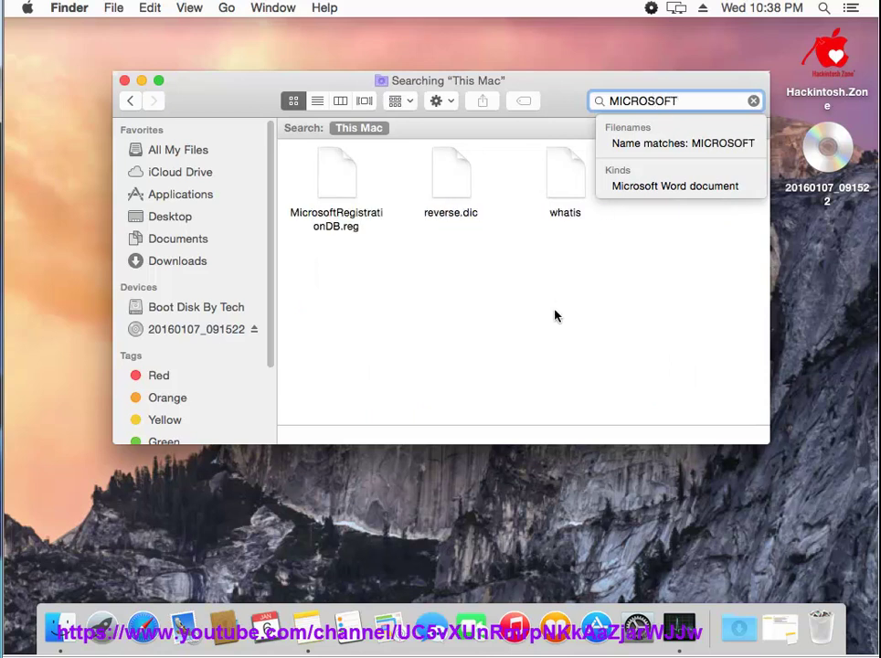
pyautogui.press('Return')
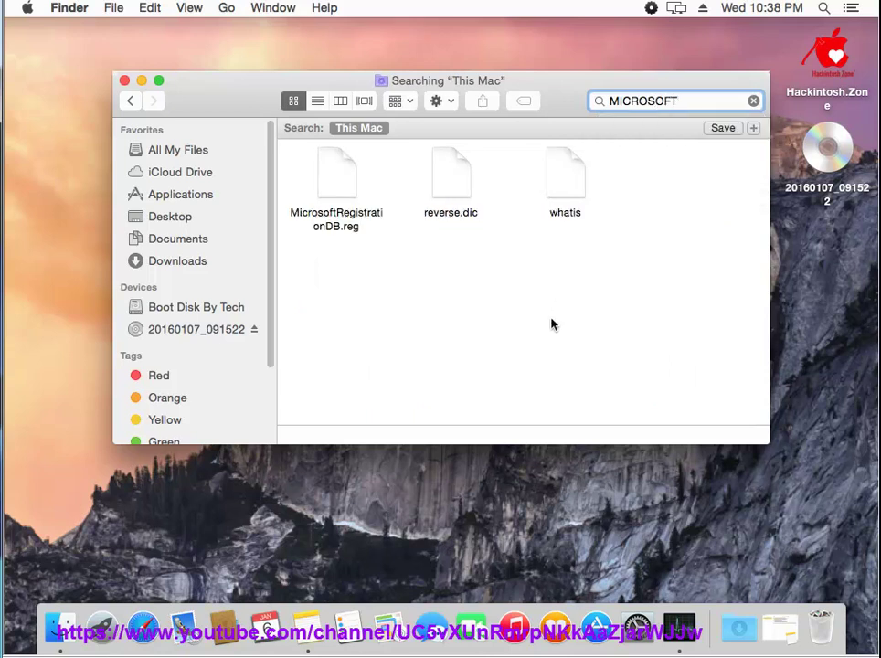
# - Move the file MicrosoftRegistrationDB.reg from the search results to the Trash
pyautogui.click(336, 172)
pyautogui.rightClick(321, 181)
pyautogui.click(358, 242)
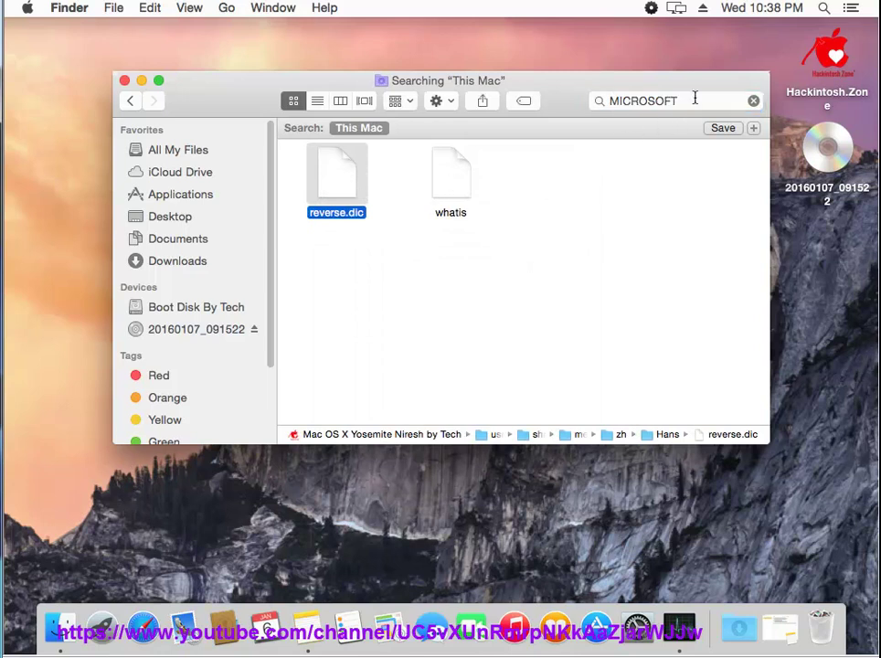
# - Replace the search term with "EXCEL" to look for Excel leftovers on this Mac
pyautogui.moveTo(693, 98); pyautogui.dragTo(666, 97)
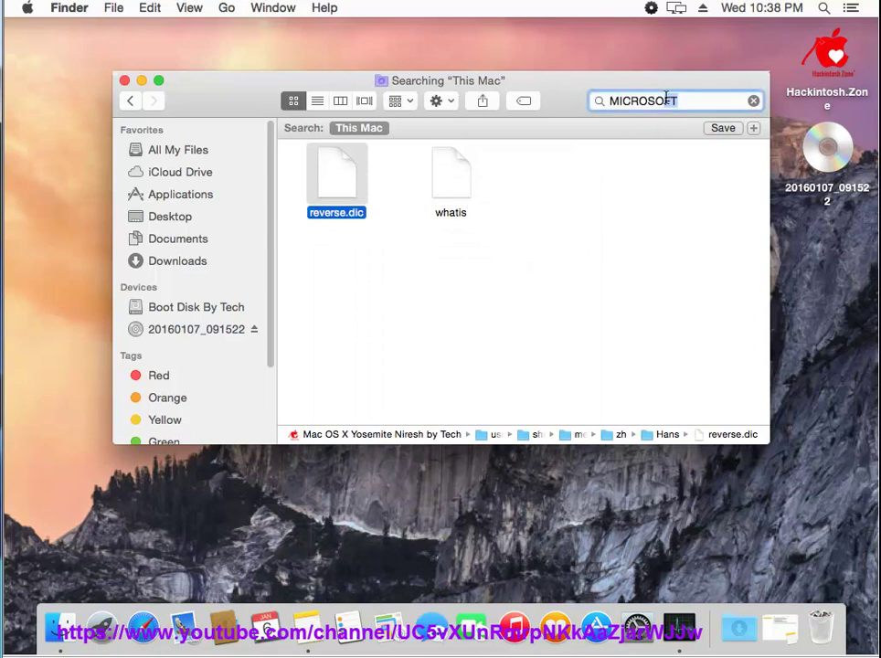
pyautogui.press('BackSpace')
pyautogui.press('BackSpace')
pyautogui.press('BackSpace')
pyautogui.press('BackSpace')
pyautogui.press('BackSpace')
pyautogui.press('BackSpace')
pyautogui.press('BackSpace')
pyautogui.press('BackSpace')
pyautogui.write('EXC')
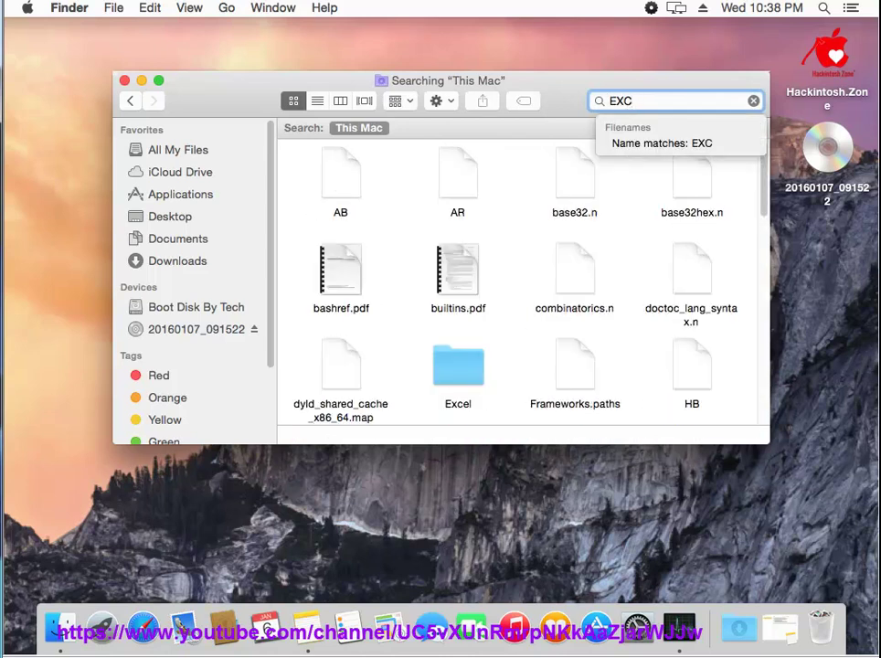
pyautogui.write('EL')
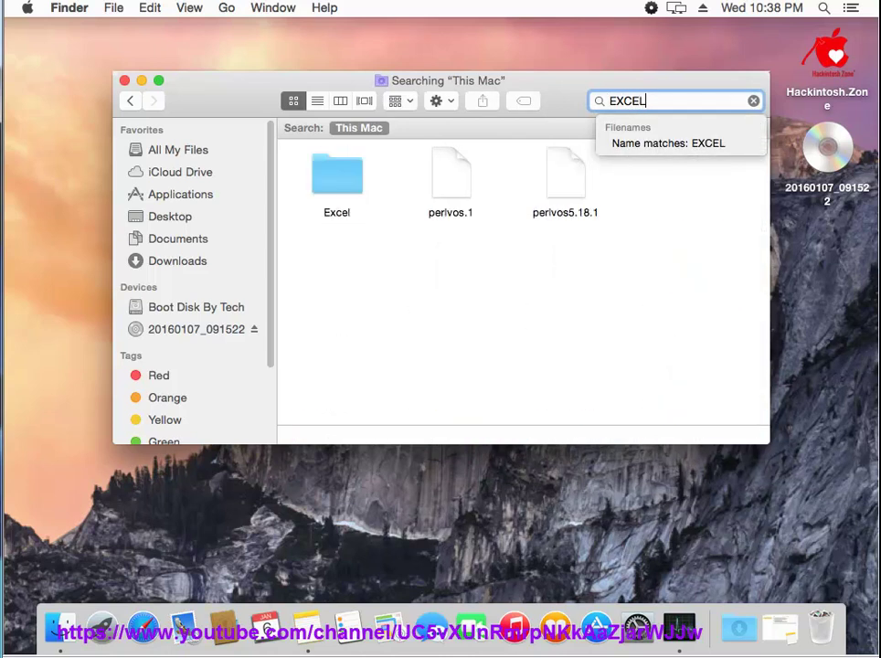
# - Move the Excel folder from the search results to the Trash
pyautogui.click(352, 190)
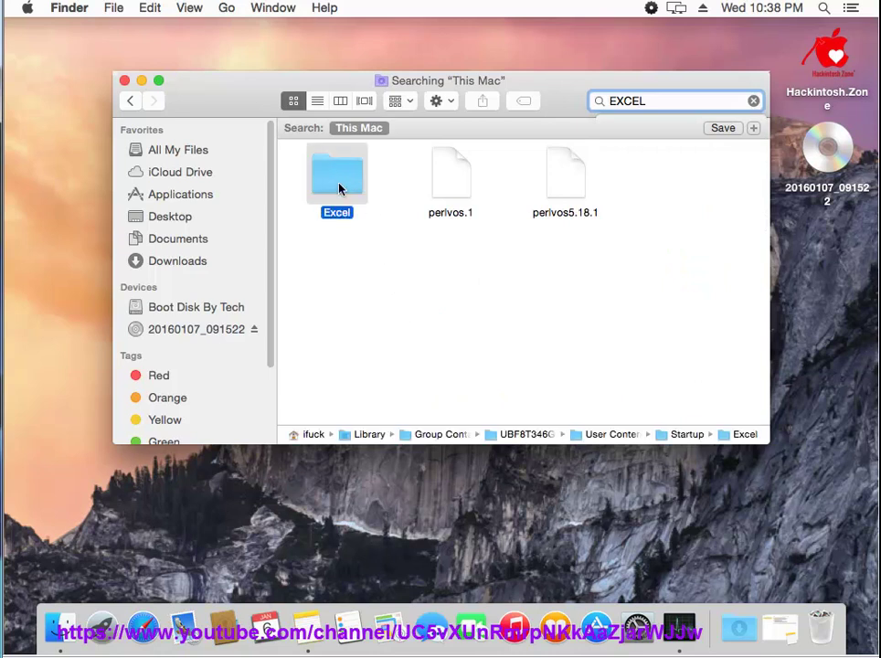
pyautogui.rightClick(352, 190)
pyautogui.click(375, 234)
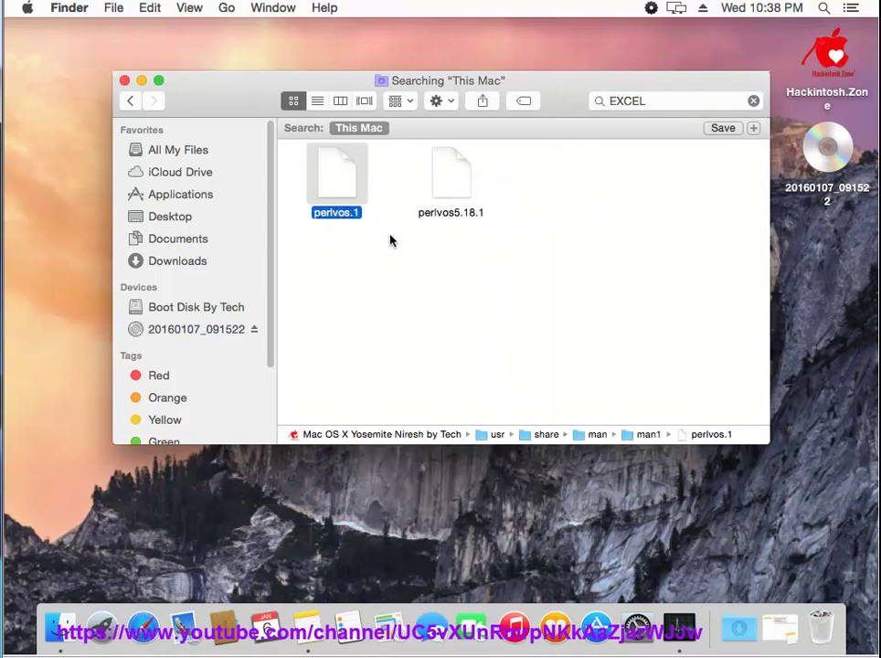
# - Move the file perlvos5.18.1 to the Trash, authorizing the change with the account password
pyautogui.click(453, 184)
pyautogui.rightClick(454, 184)
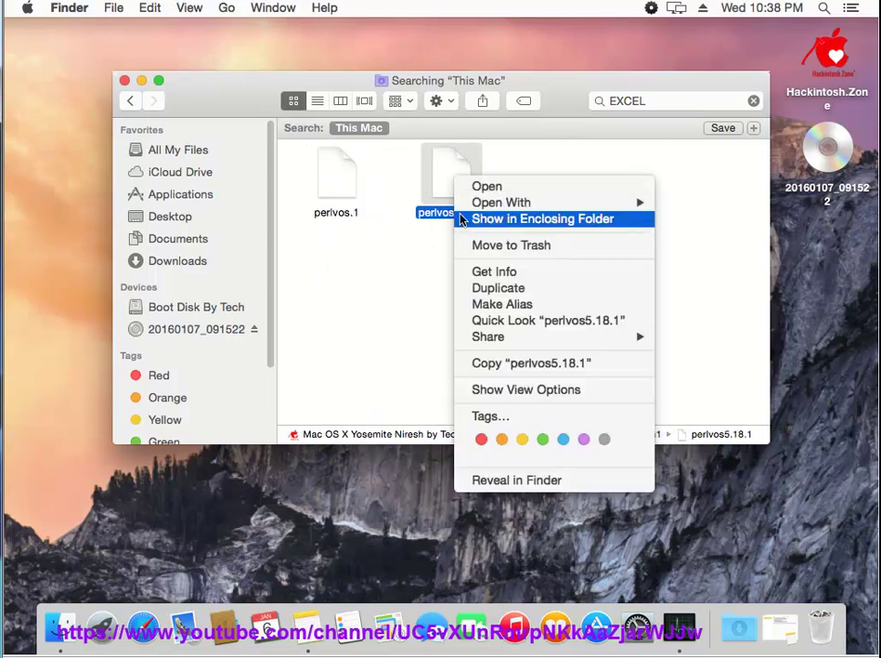
pyautogui.click(470, 246)
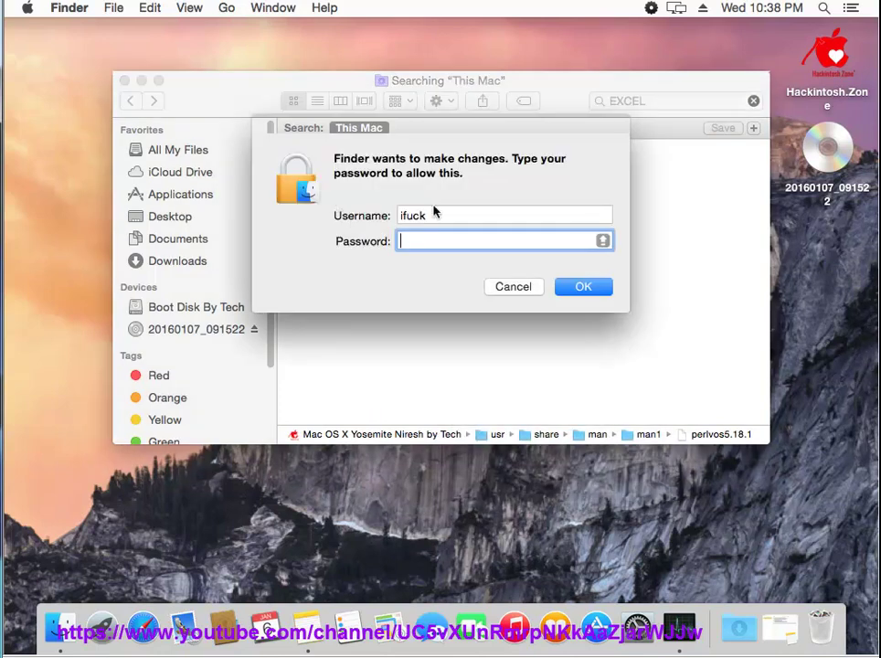
pyautogui.write('a')
pyautogui.press('Return')
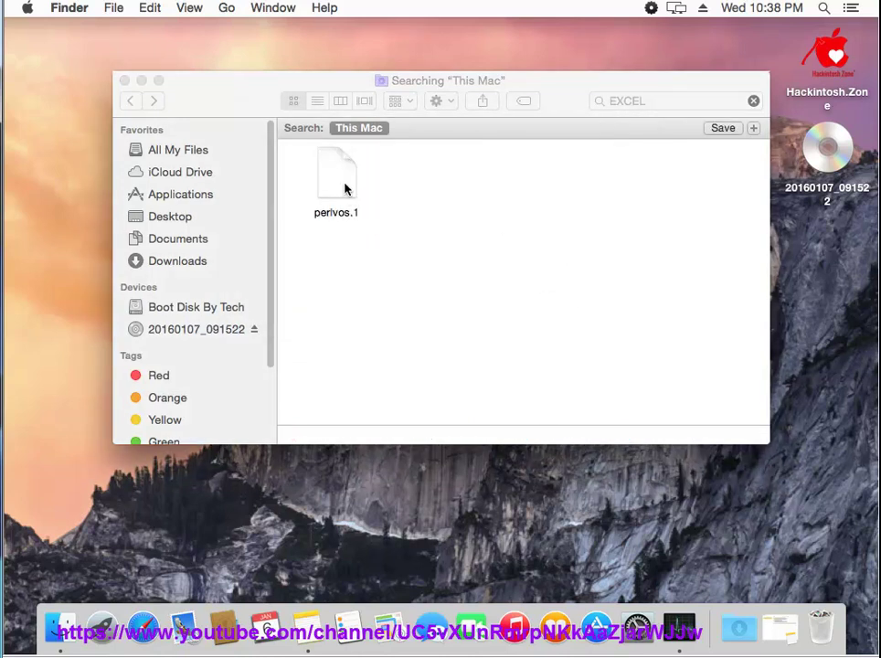
# - Move the file perlvos.1 to the Trash, authorizing it with the account password, and close the search window
pyautogui.rightClick(345, 188)
pyautogui.click(370, 251)
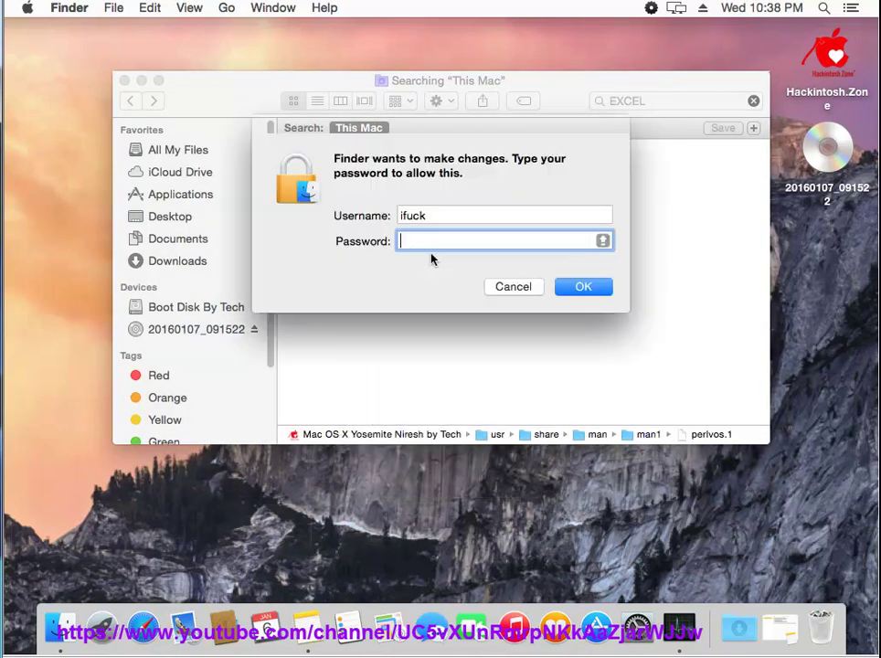
pyautogui.write('a')
pyautogui.press('Return')
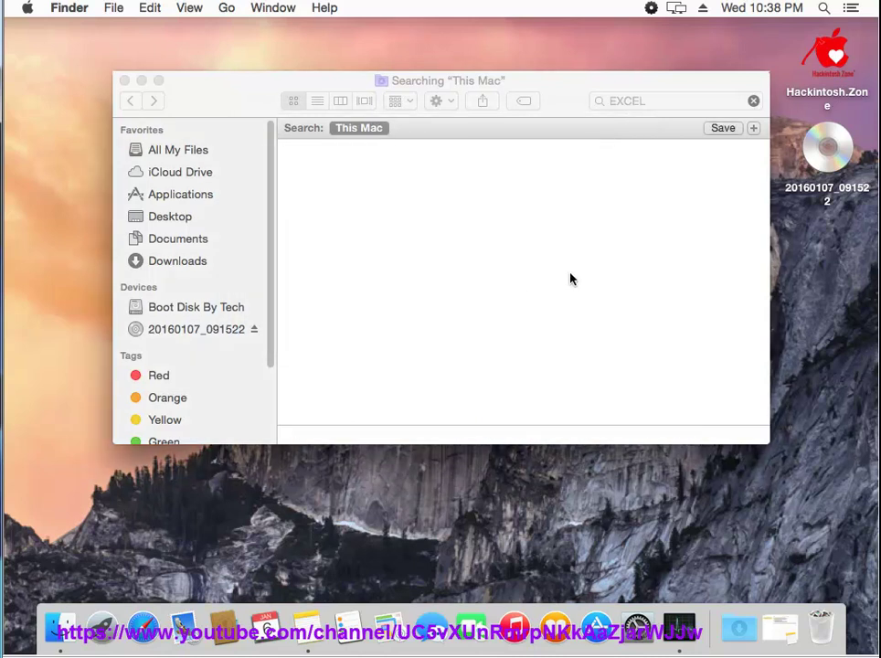
pyautogui.click(125, 81)
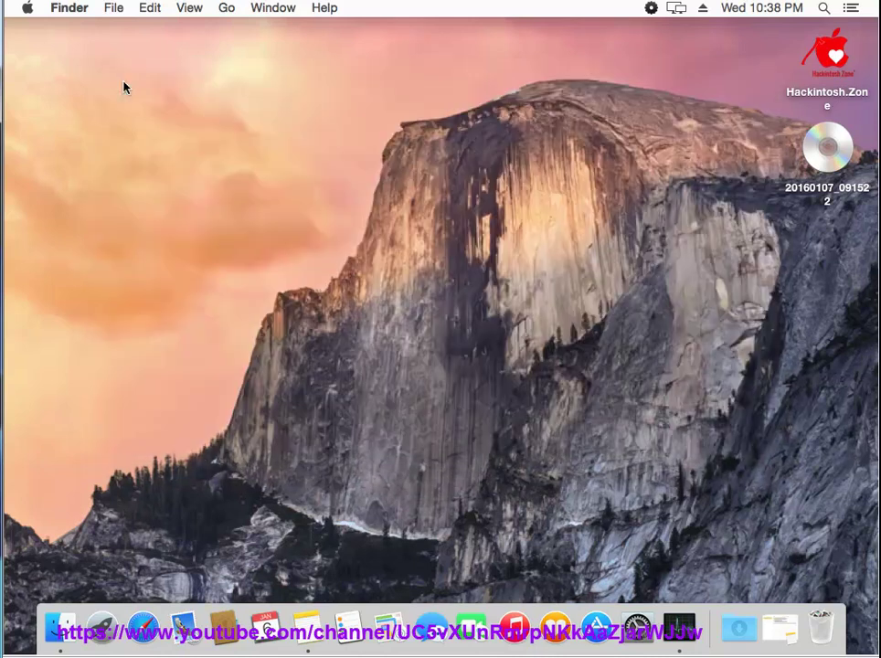
# - Open the Trash, select all its items and start emptying it, shifting the confirmation dialog without answering it
pyautogui.click(820, 627)
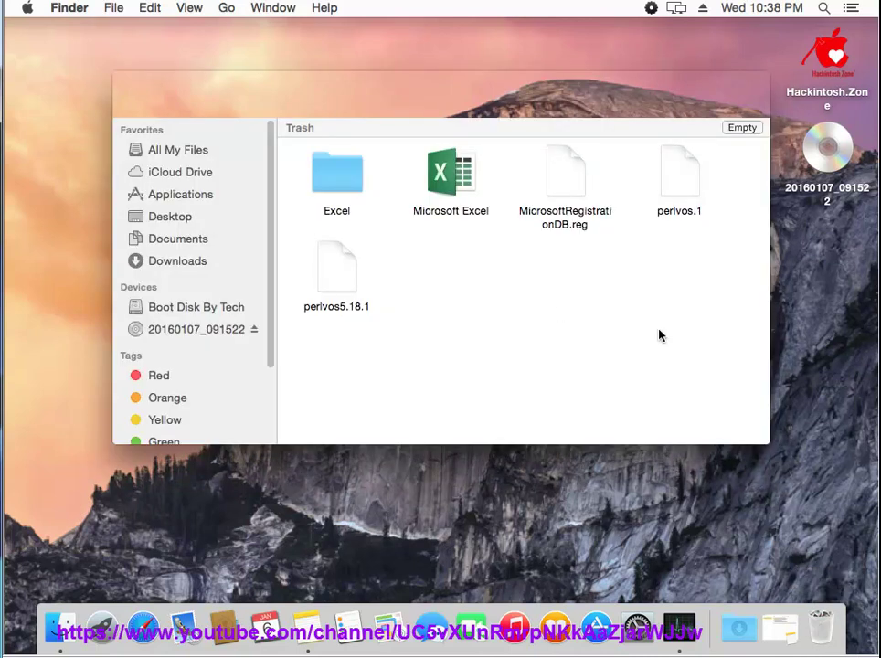
pyautogui.moveTo(693, 338); pyautogui.dragTo(284, 137)
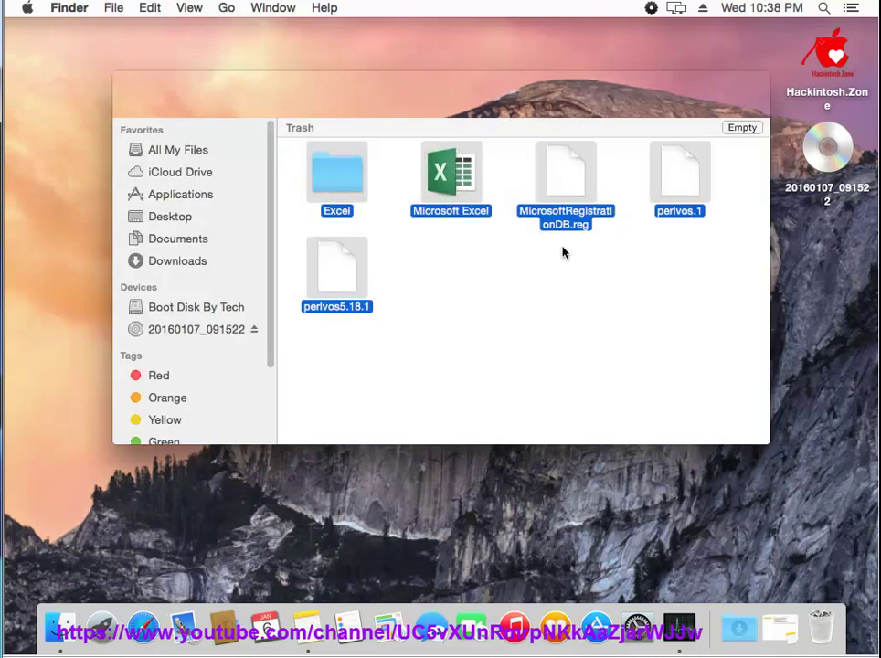
pyautogui.click(738, 129)
pyautogui.moveTo(507, 144); pyautogui.dragTo(627, 240)
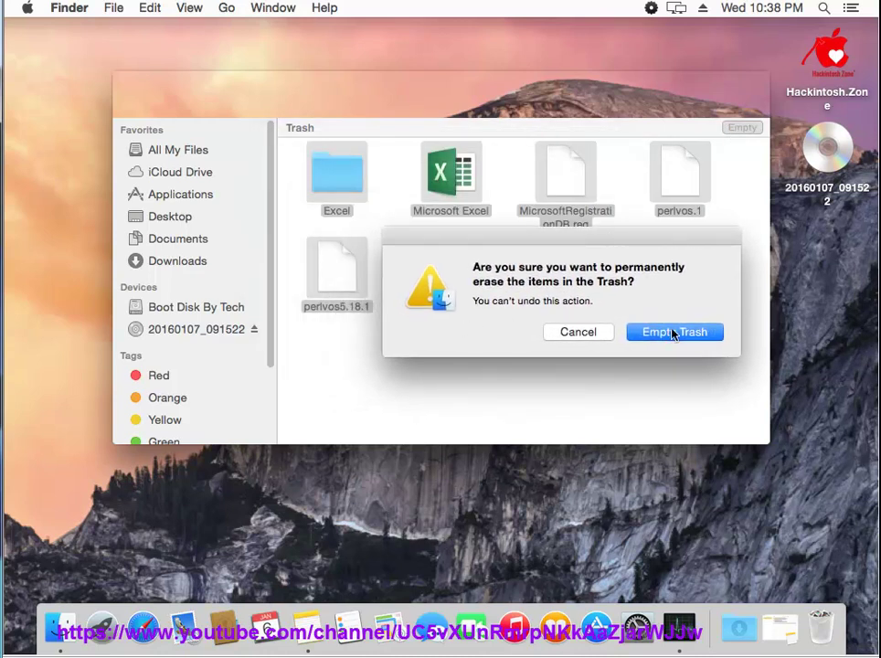
# - Bring back the uninstall note, move its window slightly lower and highlight its title line before clearing the selection
pyautogui.click(307, 628)
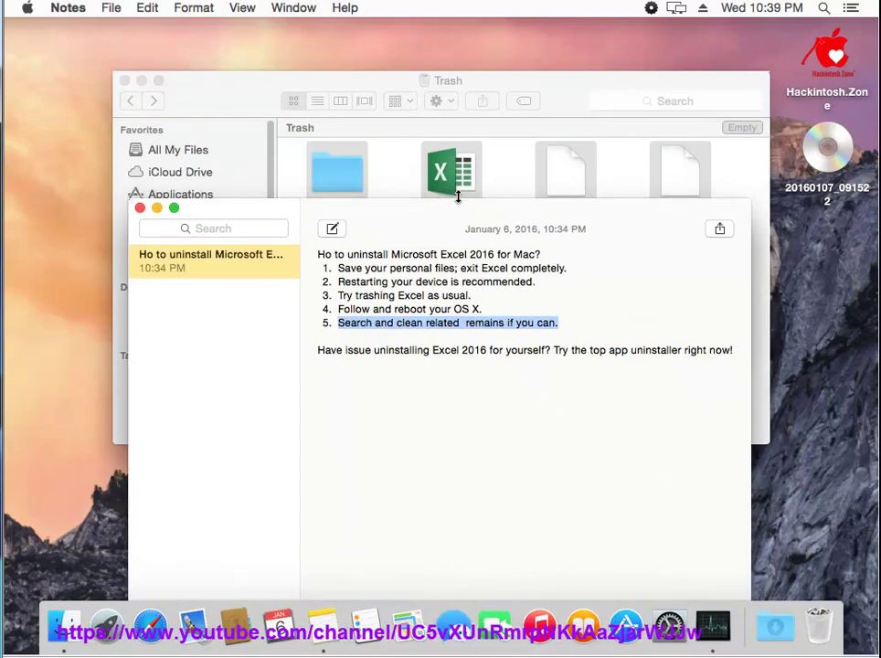
pyautogui.moveTo(428, 212); pyautogui.dragTo(433, 254)
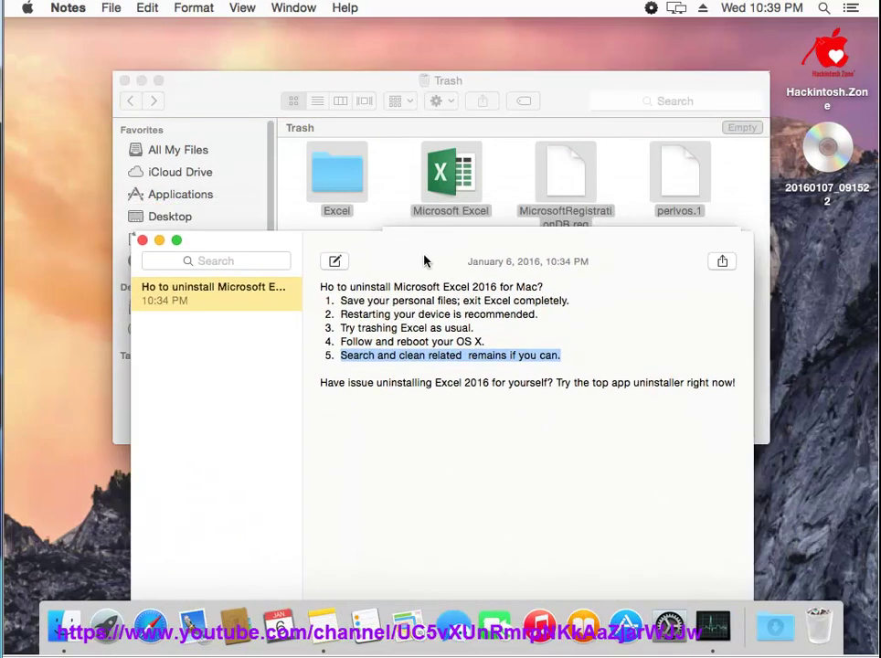
pyautogui.moveTo(549, 286); pyautogui.dragTo(264, 286)
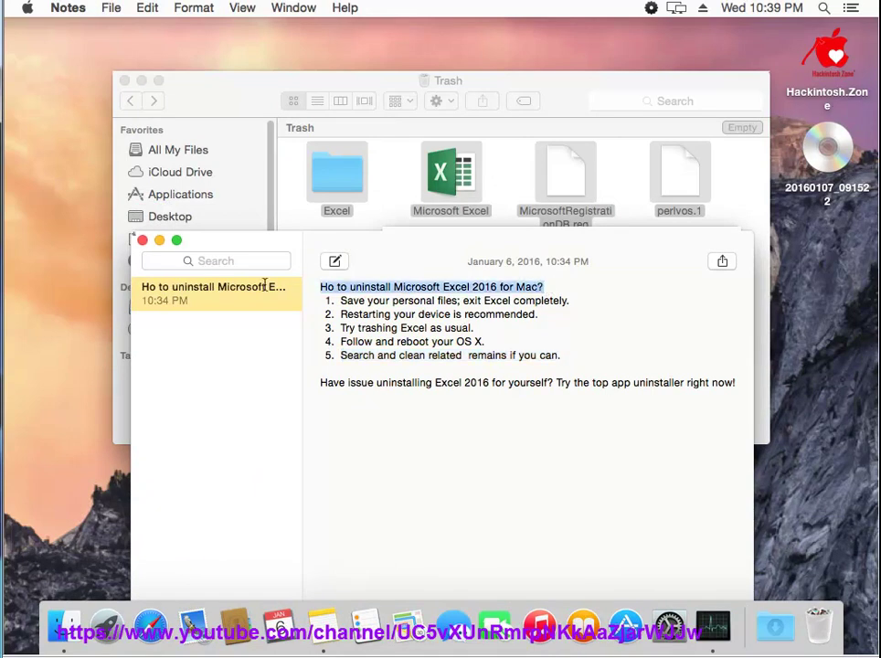
pyautogui.click(411, 375)
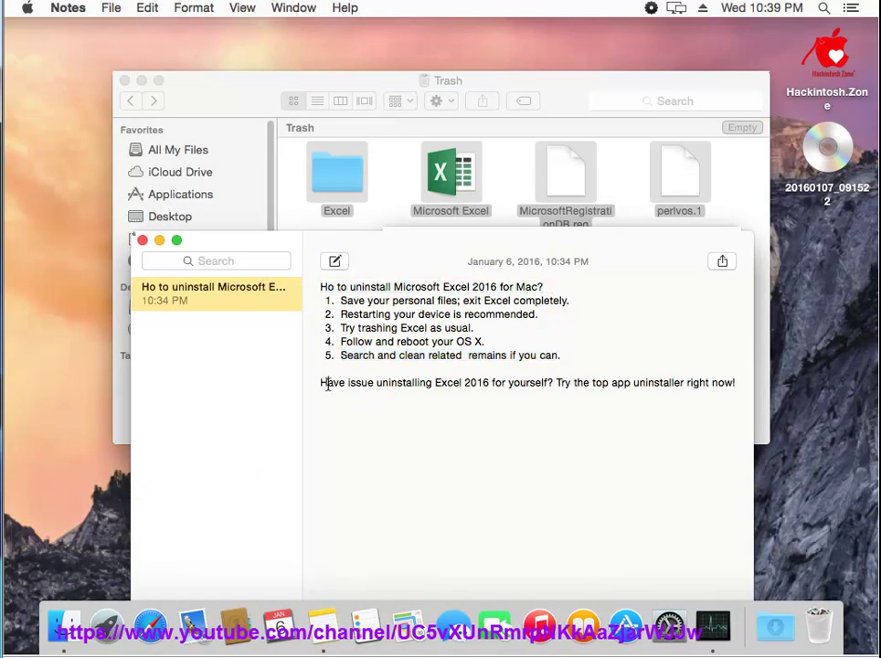